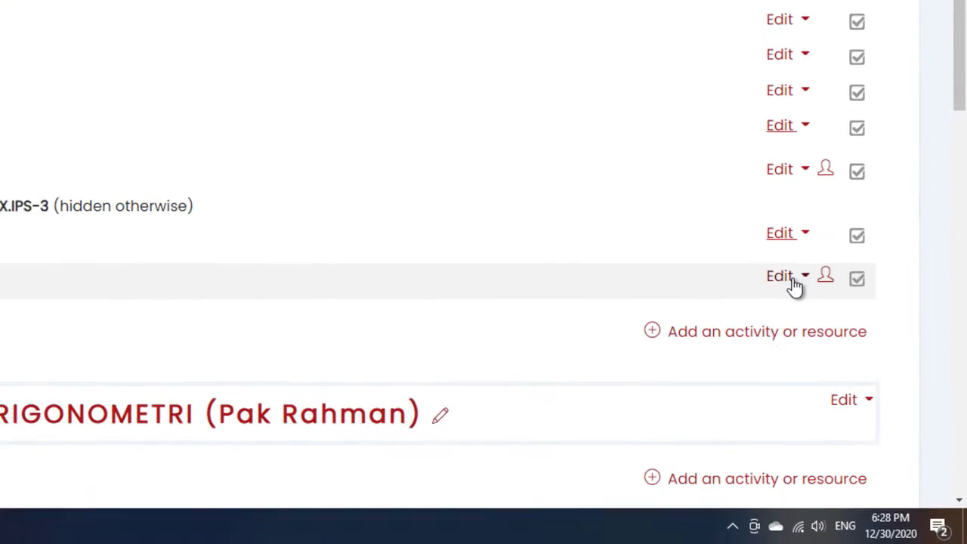
Step: Open the settings of the Penilaian Harian 01 - Trigonometri quiz and expand its Timing section
left_click(867, 388)
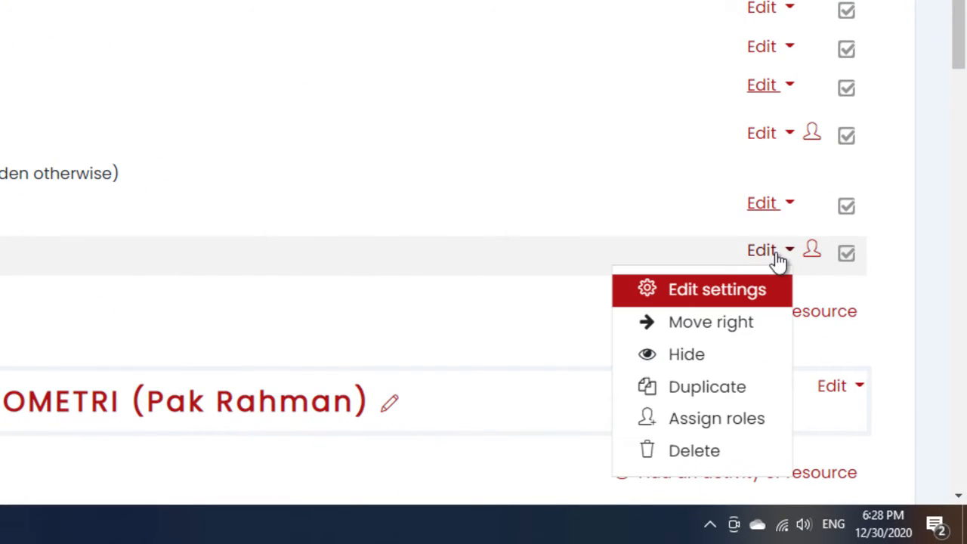
left_click(689, 303)
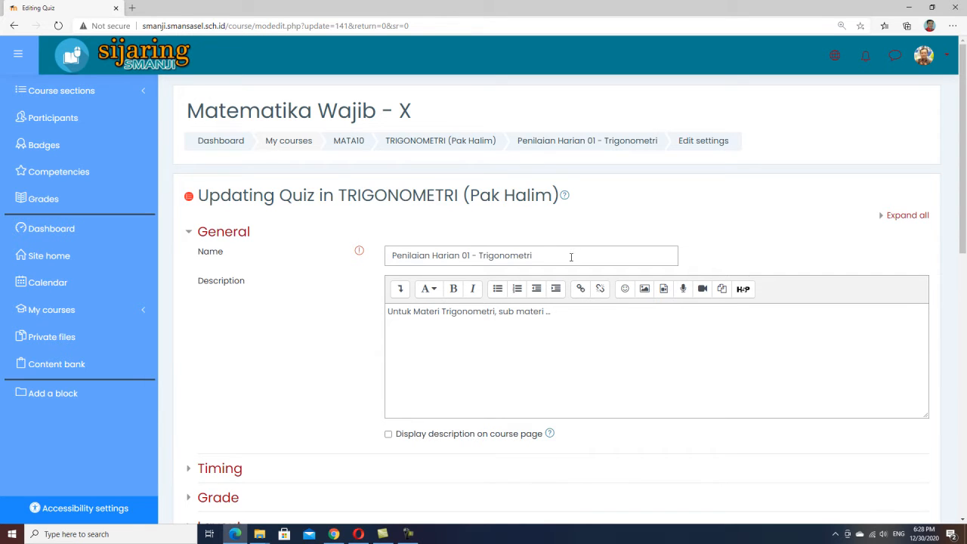
scroll(524, 287, "down", 1)
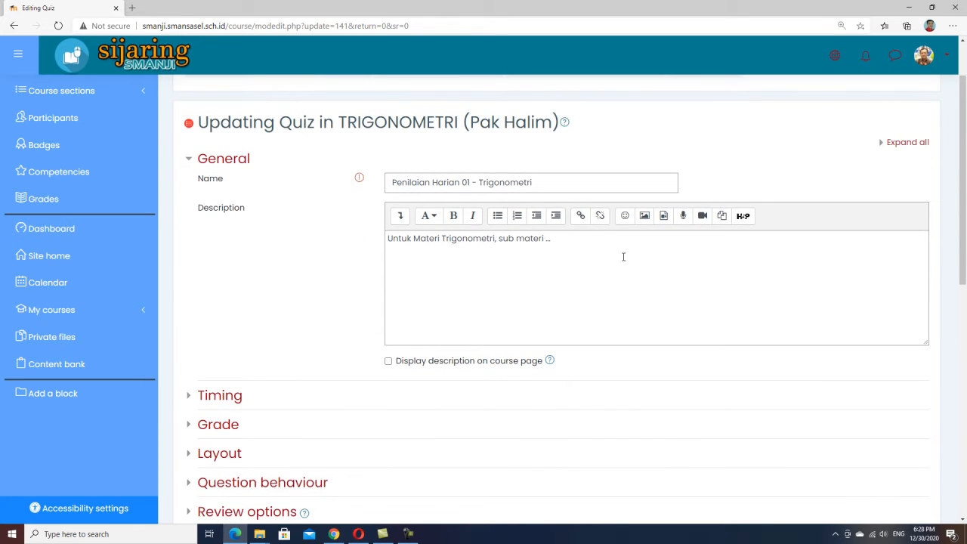
scroll(624, 257, "down", 2)
left_click(213, 251)
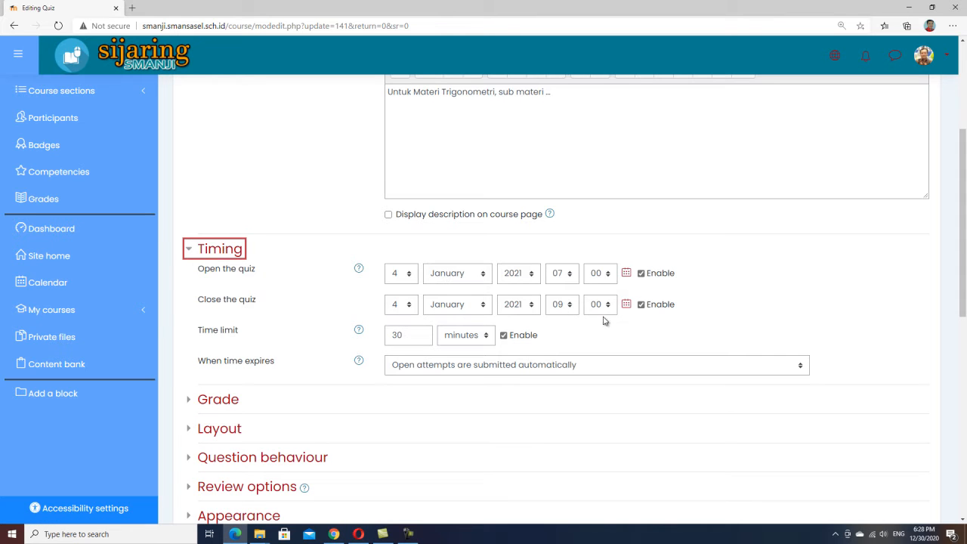
scroll(605, 318, "down", 1)
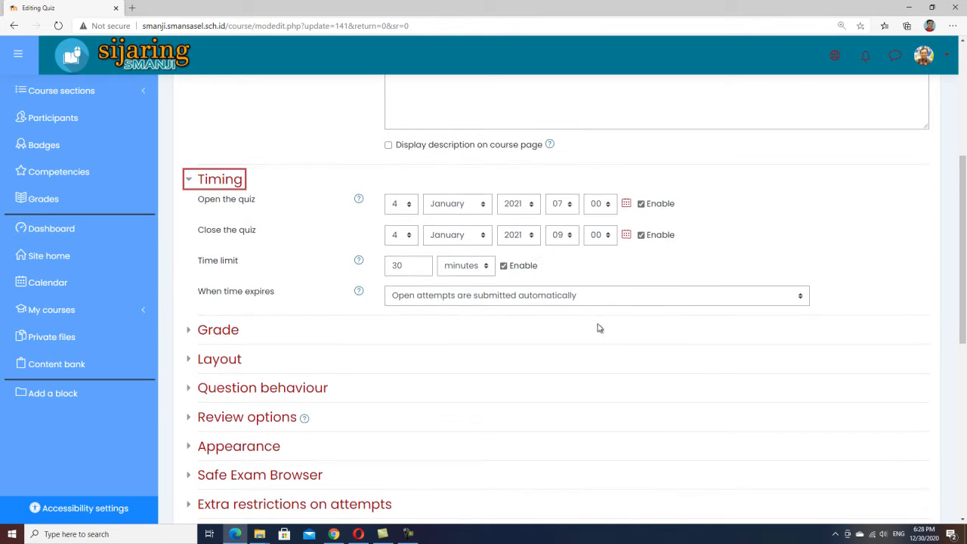
Step: Set the attempts allowed to 1 in the quiz's Grade settings
left_click(220, 328)
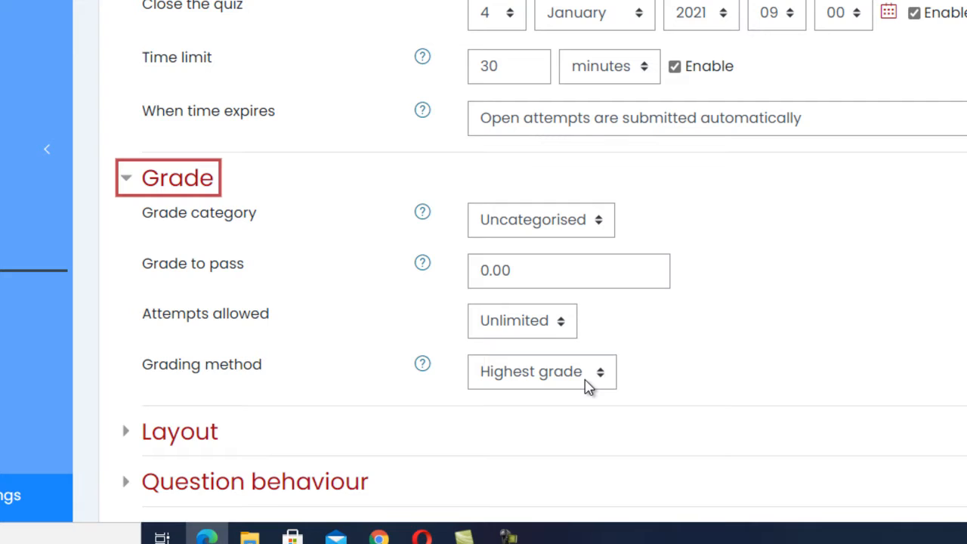
left_click(563, 327)
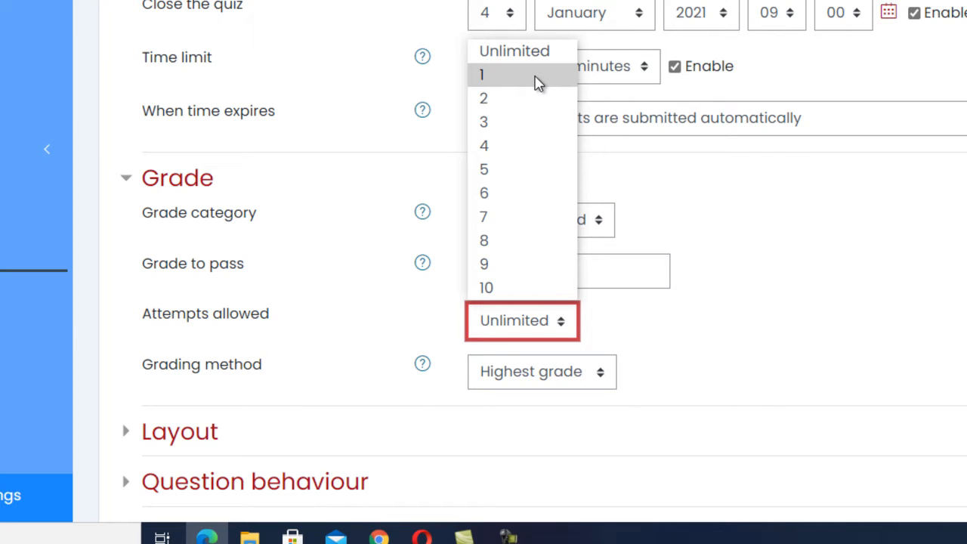
scroll(535, 77, "up", 1)
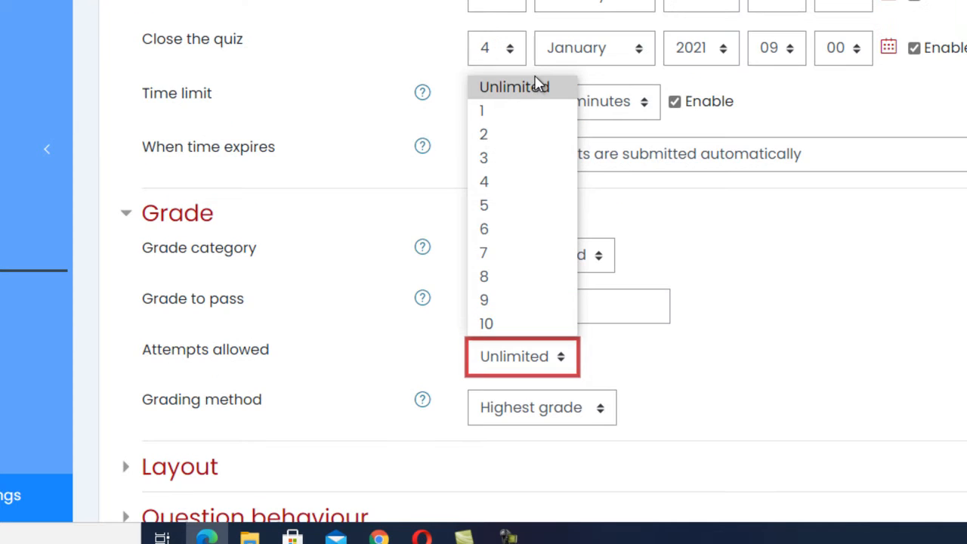
left_click(518, 119)
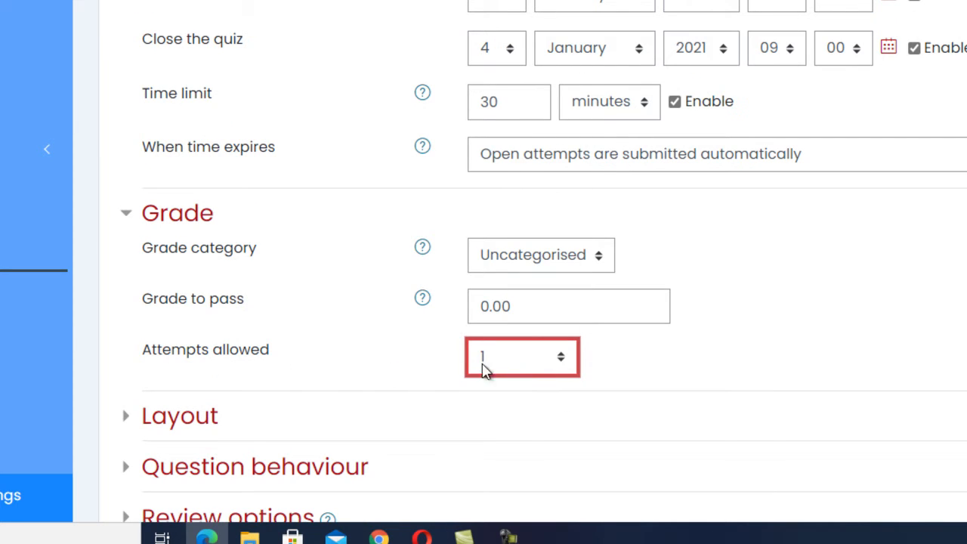
Step: Try 3 allowed attempts to view the grading method choices, and set the attempts allowed back to 1
left_click(563, 362)
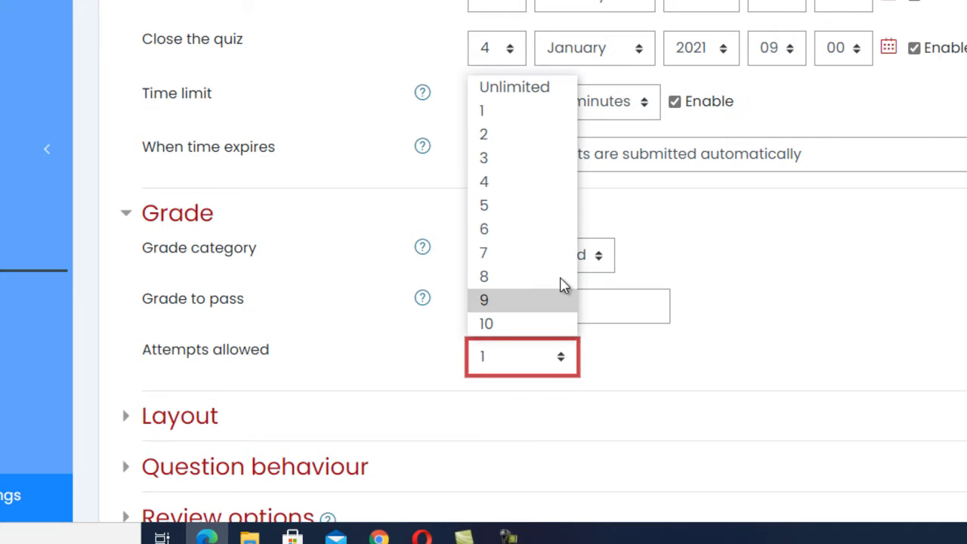
scroll(559, 325, "down", 1)
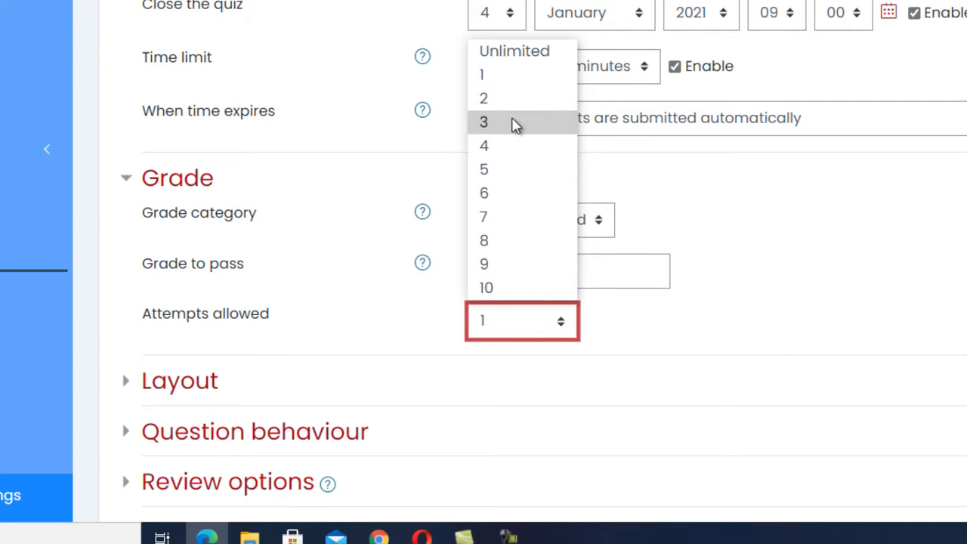
left_click(514, 124)
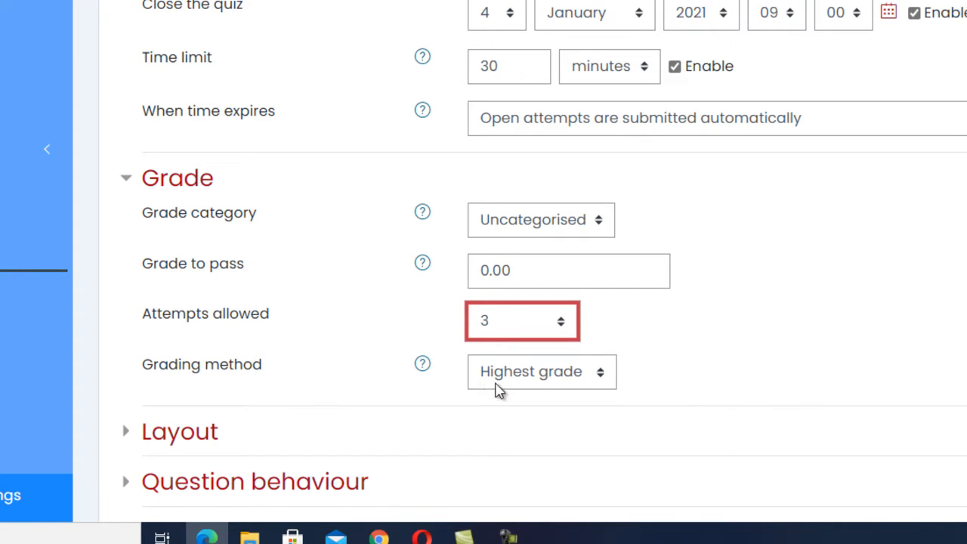
left_click(605, 380)
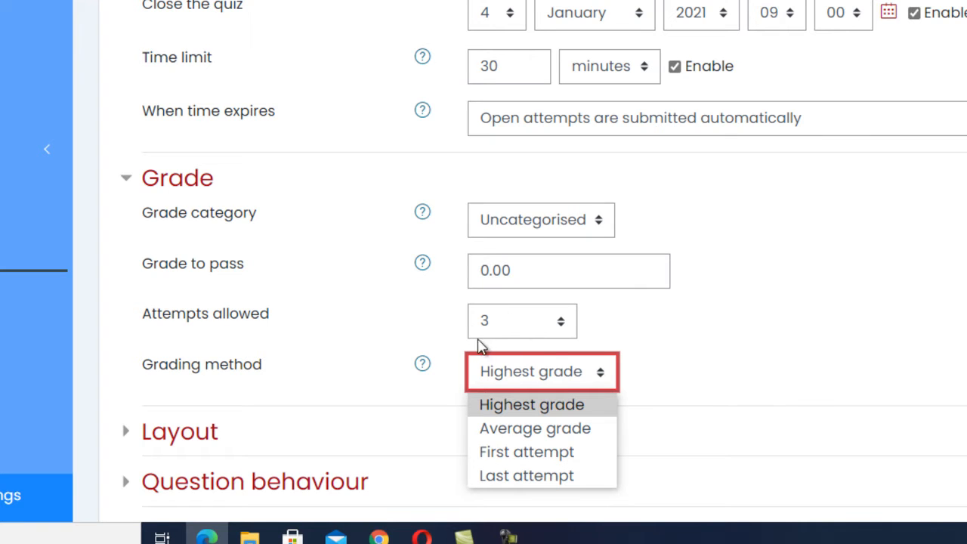
left_click(565, 327)
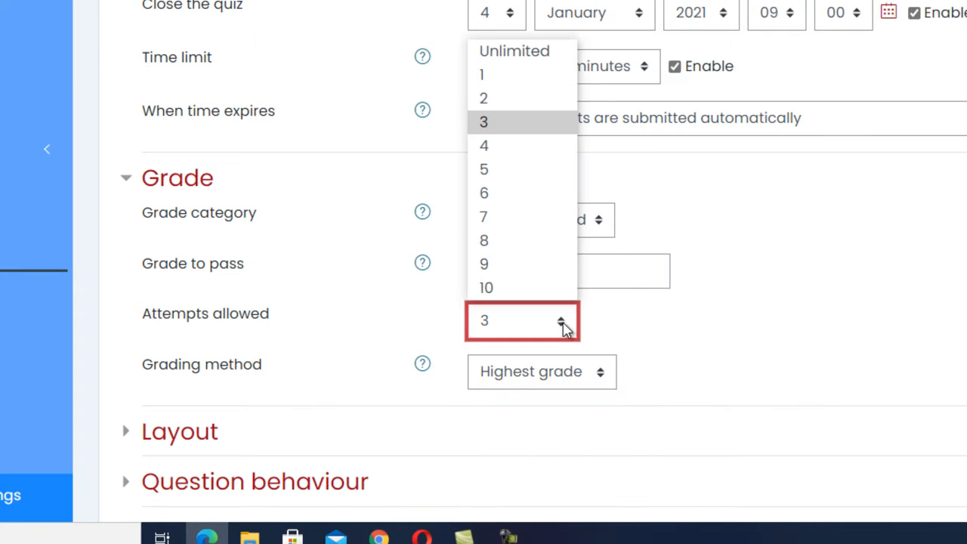
left_click(523, 76)
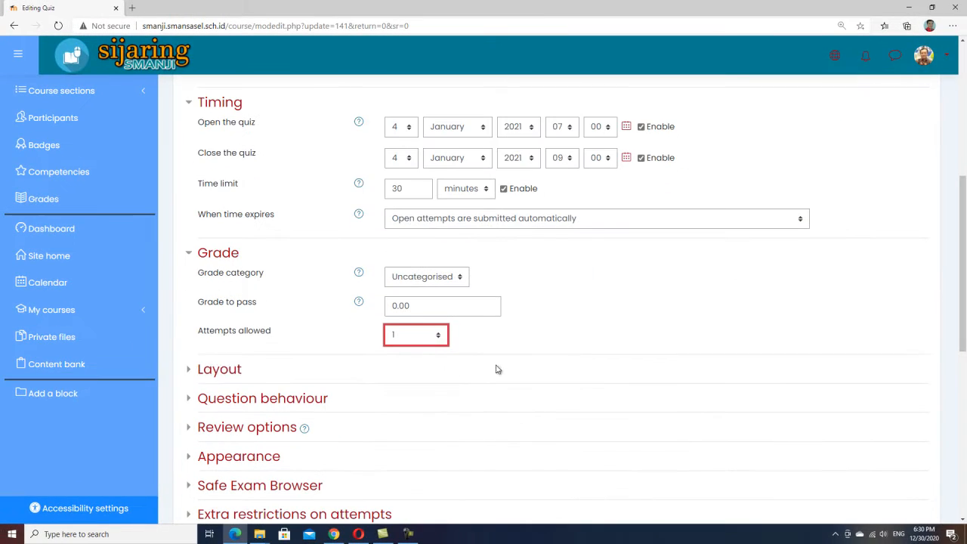
Step: Examine the quiz's Layout, Question behaviour and Review options settings
left_click(219, 372)
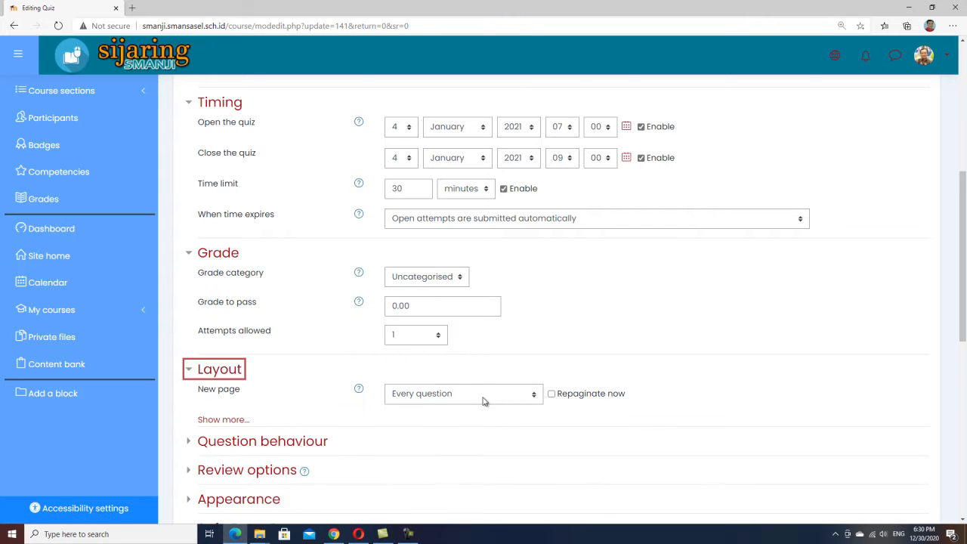
scroll(483, 401, "down", 2)
left_click(236, 300)
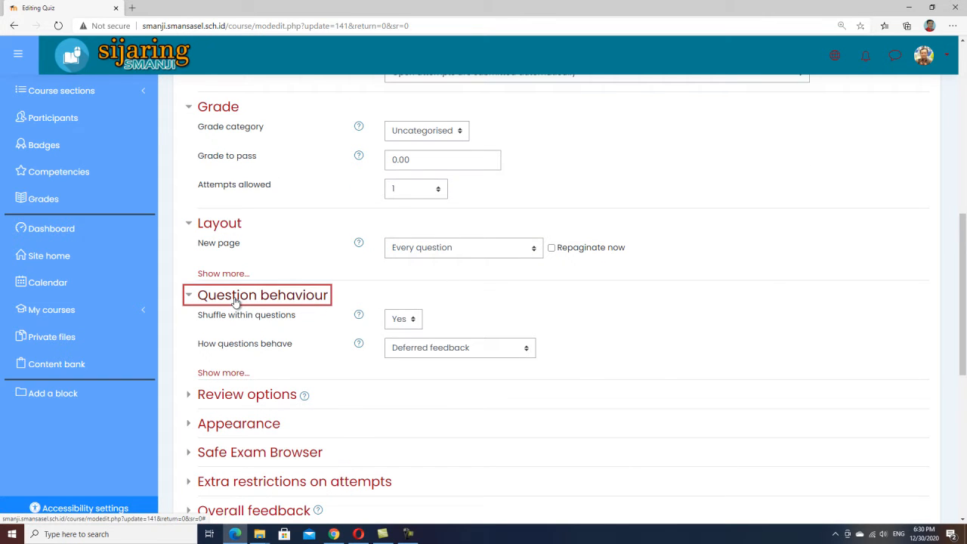
left_click(228, 398)
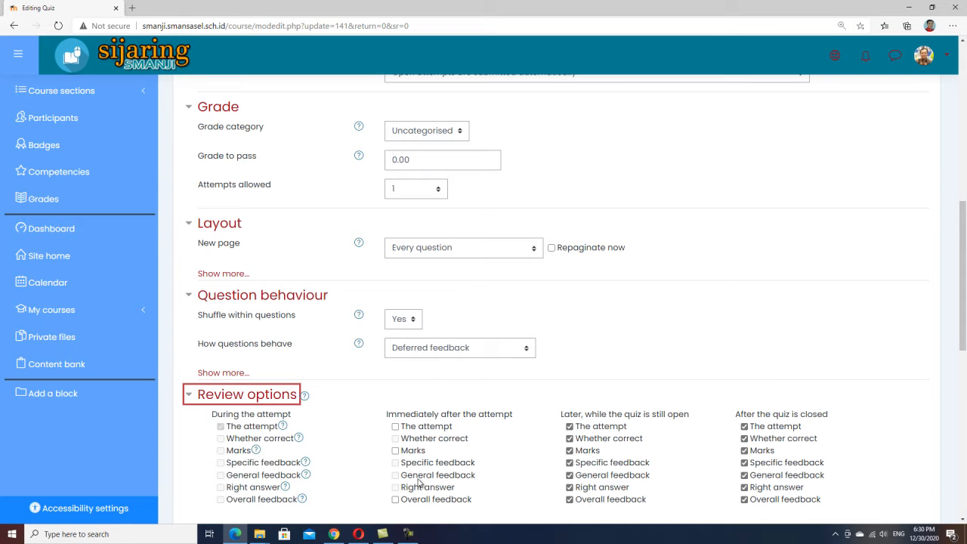
scroll(384, 429, "down", 2)
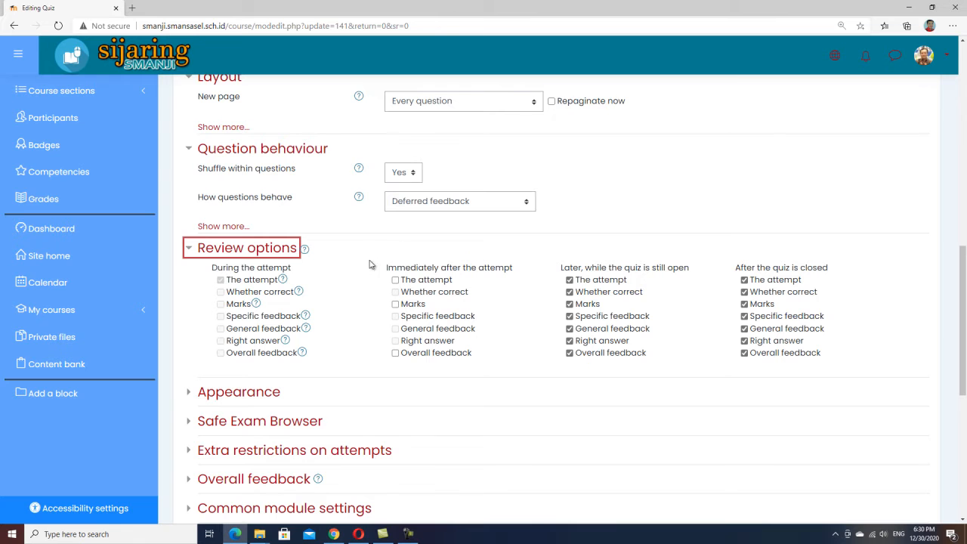
scroll(256, 361, "down", 1)
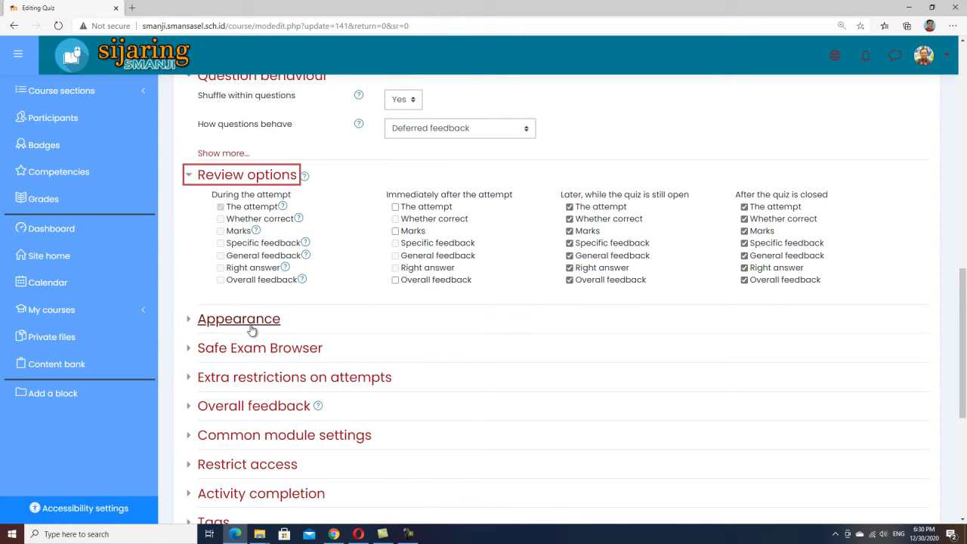
scroll(252, 326, "down", 1)
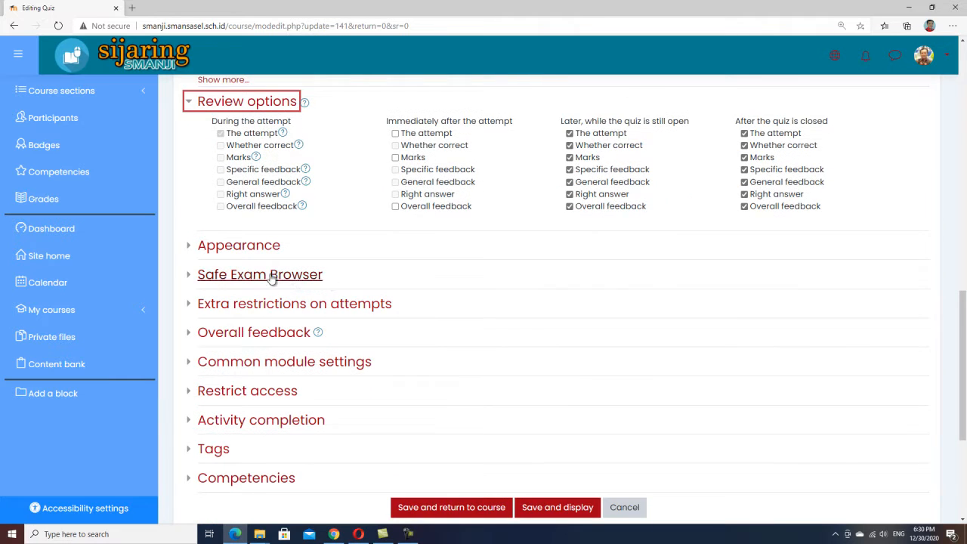
scroll(339, 277, "down", 1)
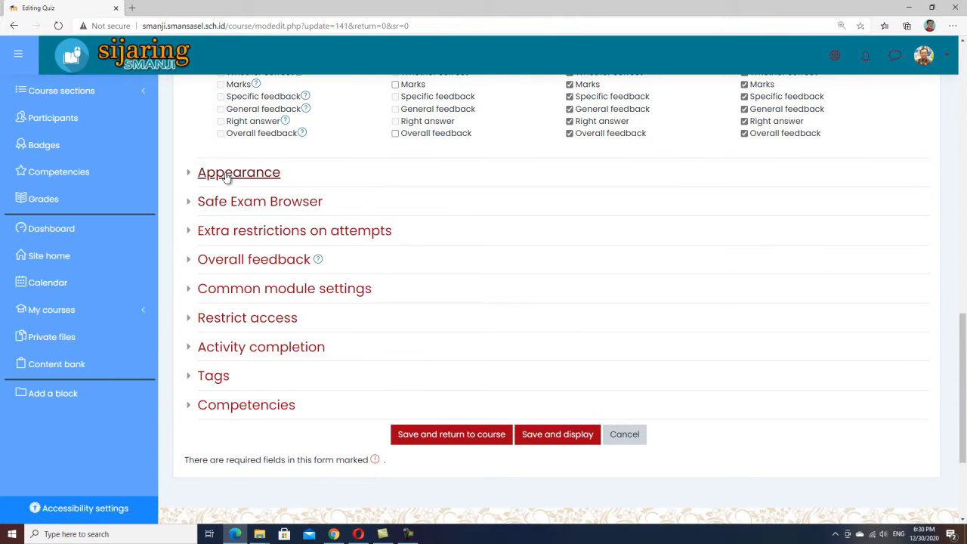
Step: Examine the quiz's Appearance, Safe Exam Browser, Extra restrictions on attempts and Overall feedback settings
left_click(227, 176)
left_click(238, 302)
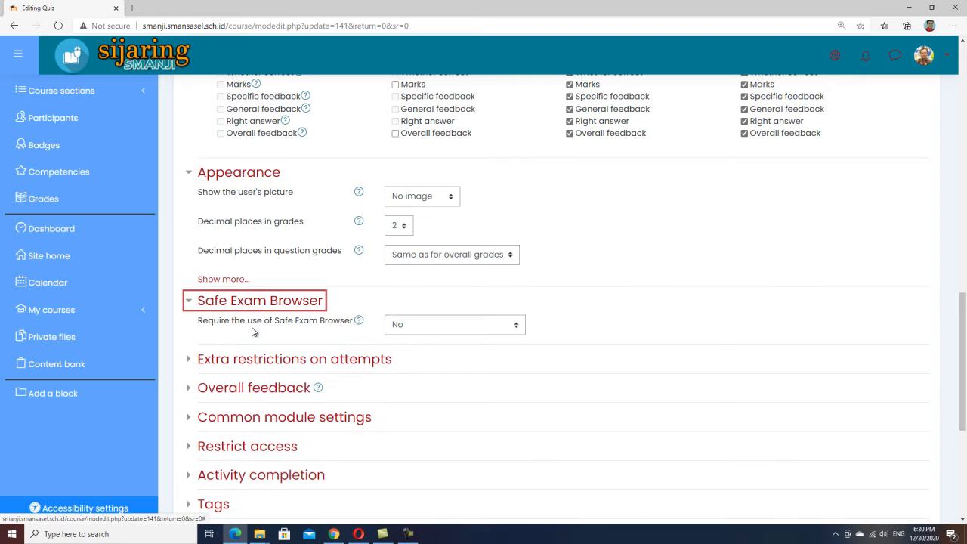
scroll(234, 299, "down", 1)
left_click(234, 289)
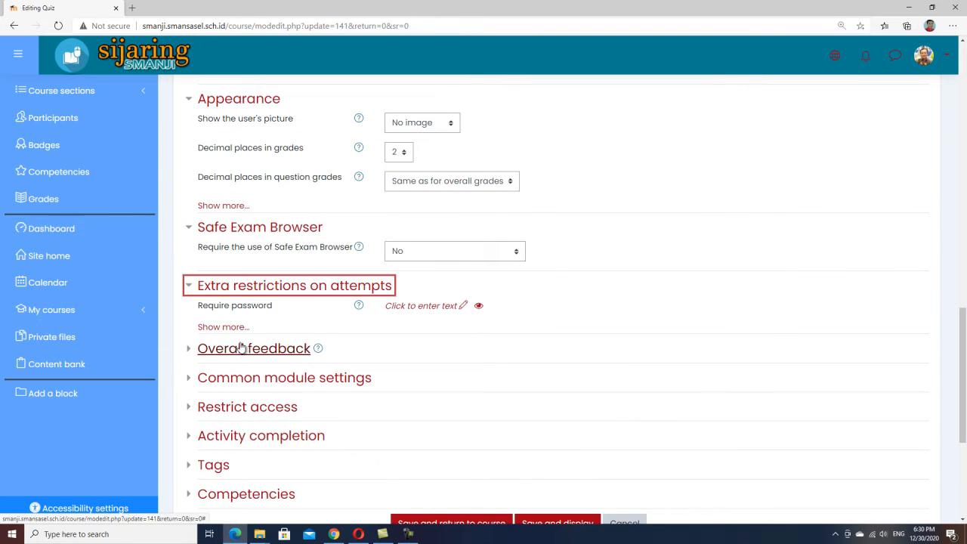
left_click(241, 348)
scroll(275, 389, "down", 2)
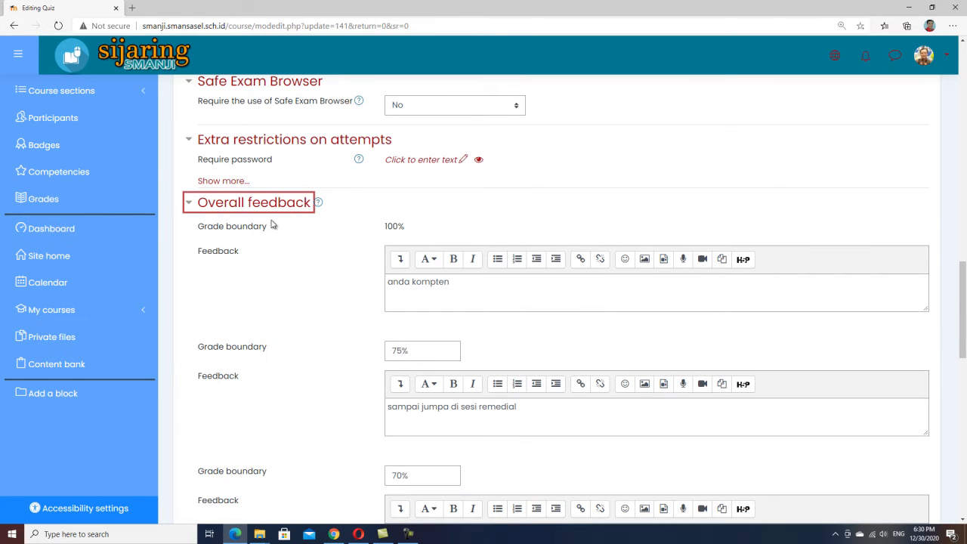
scroll(288, 226, "down", 8)
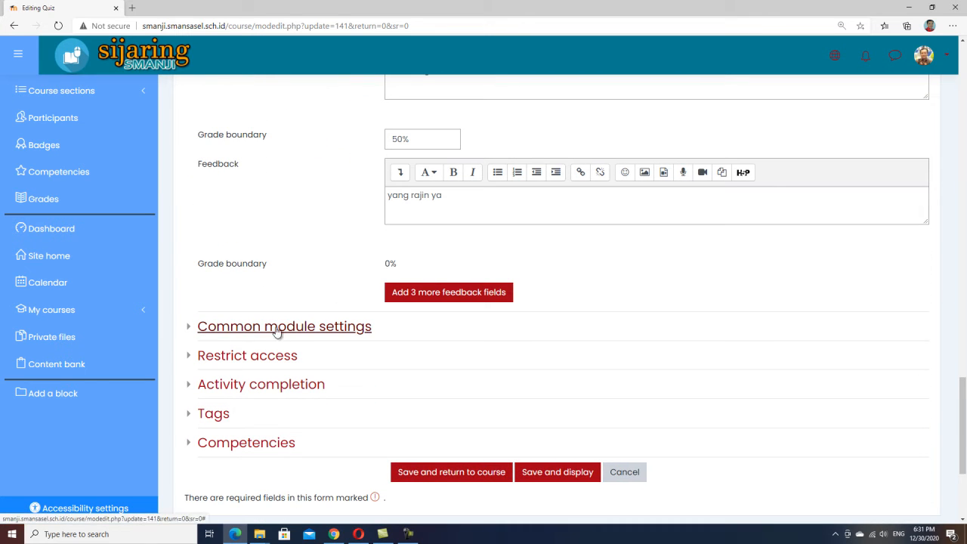
Step: Check the quiz's access restrictions, and save the settings and display the quiz to review its allowed attempts
left_click(238, 362)
scroll(331, 367, "down", 1)
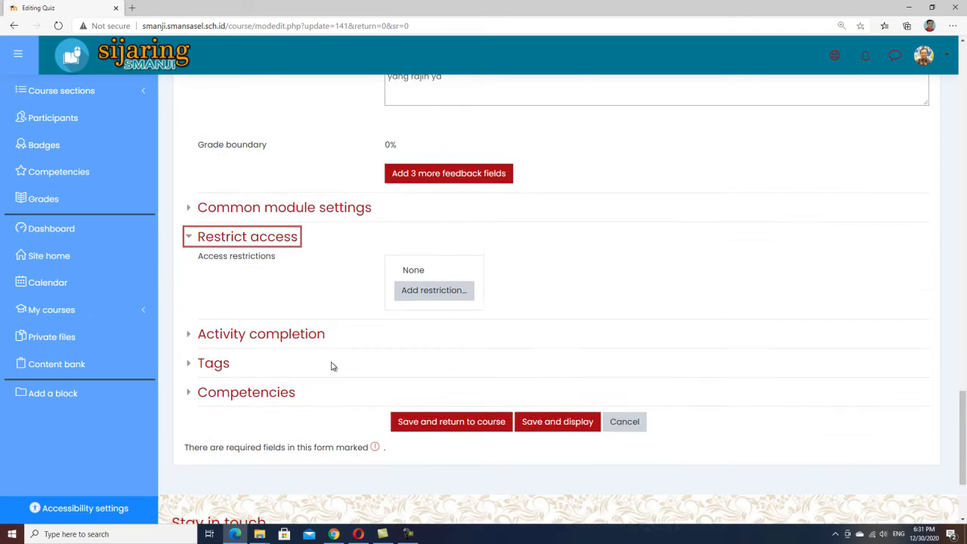
scroll(331, 366, "down", 2)
left_click(557, 398)
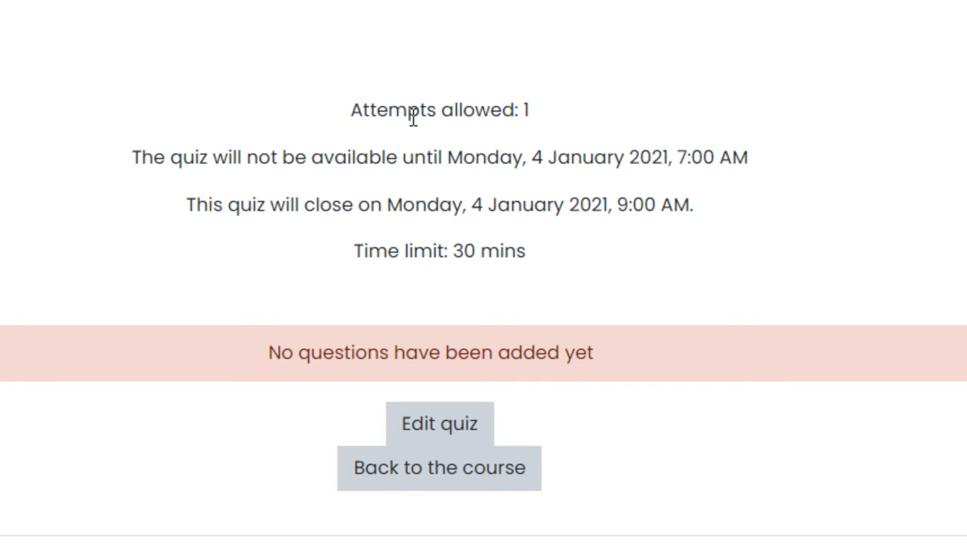
double_click(524, 110)
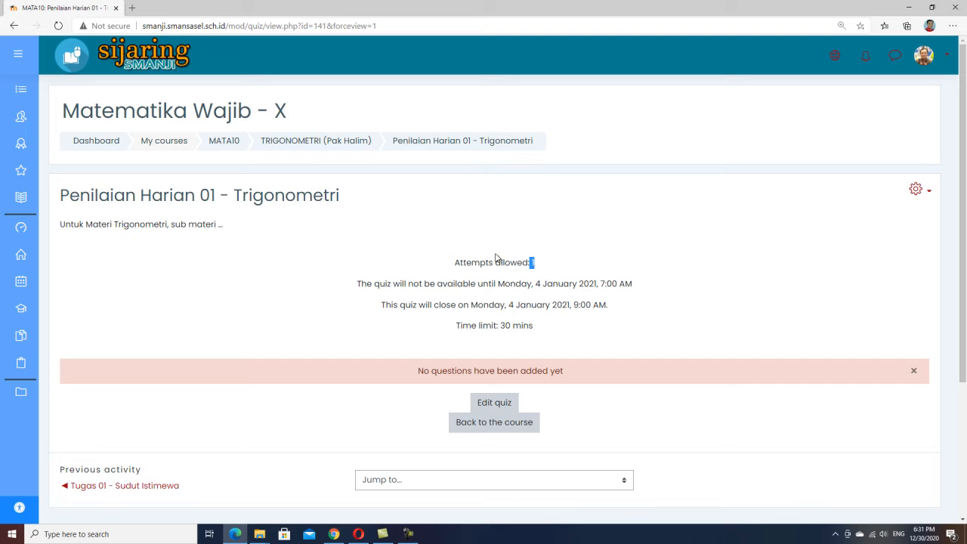
Step: Open the quiz's question editing page and enable shuffling of its questions
scroll(495, 374, "down", 2)
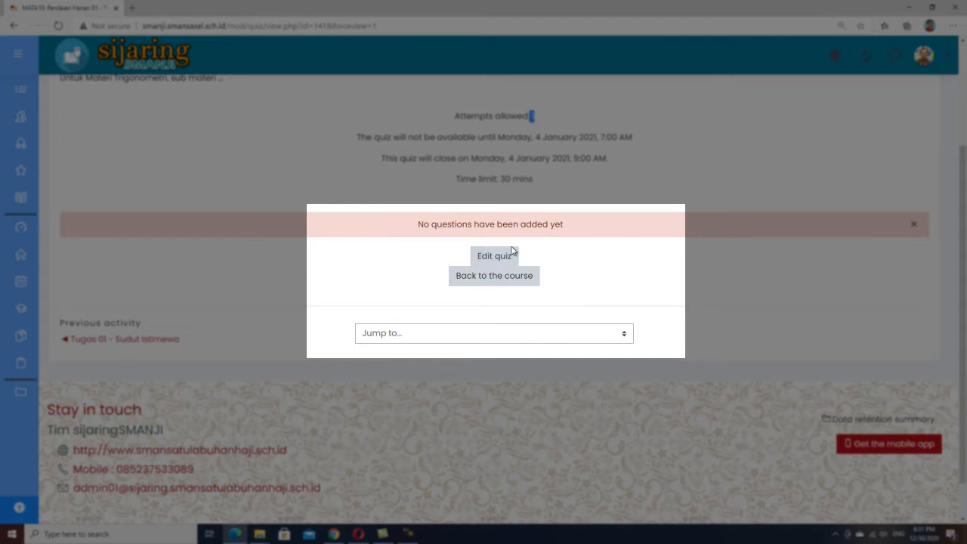
left_click(495, 261)
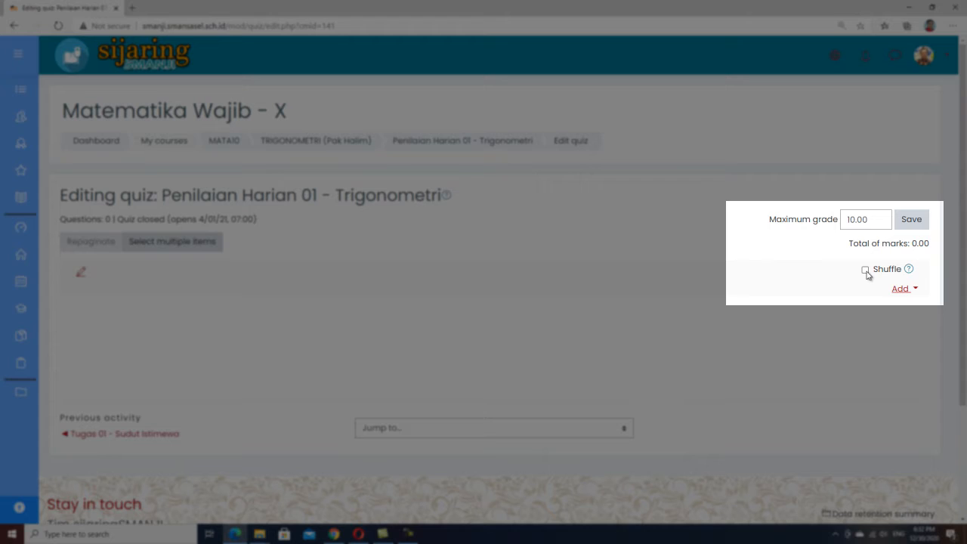
left_click(866, 270)
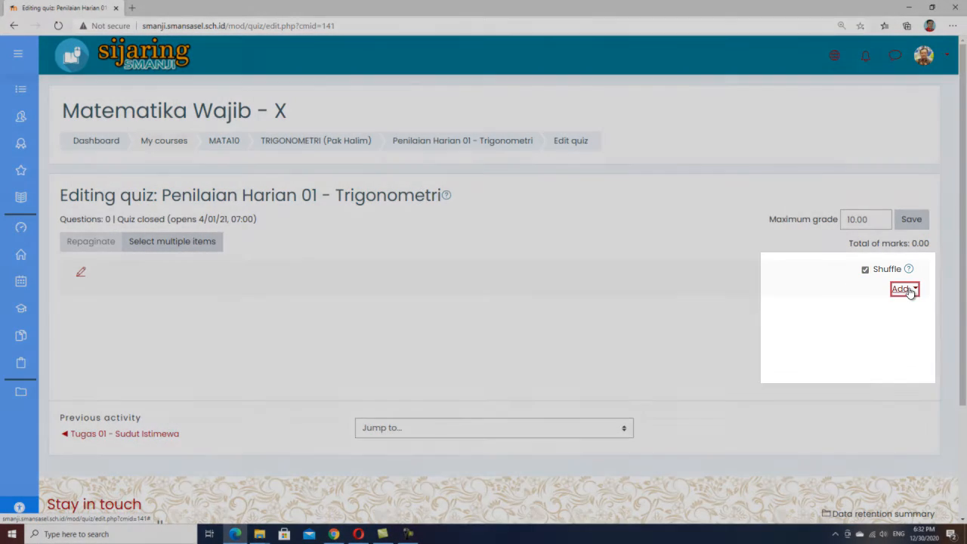
Step: Start adding a new Multiple choice question to the quiz
left_click(909, 292)
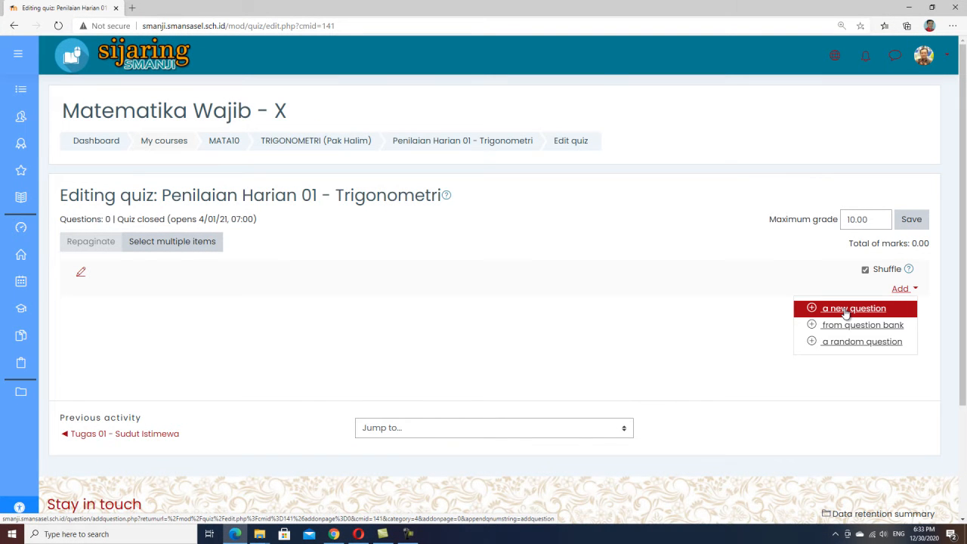
left_click(845, 311)
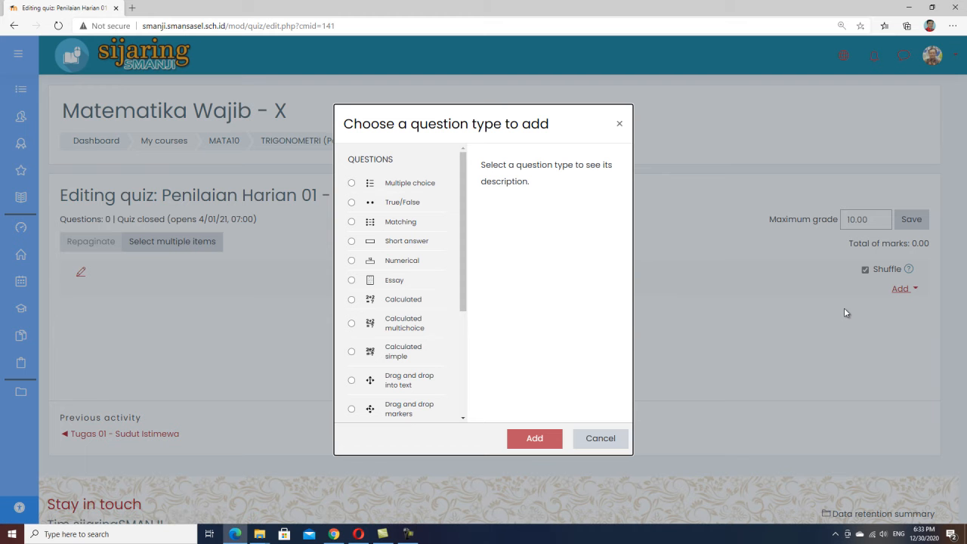
left_click_drag(466, 179, 470, 160)
left_click_drag(462, 289, 469, 264)
left_click(352, 185)
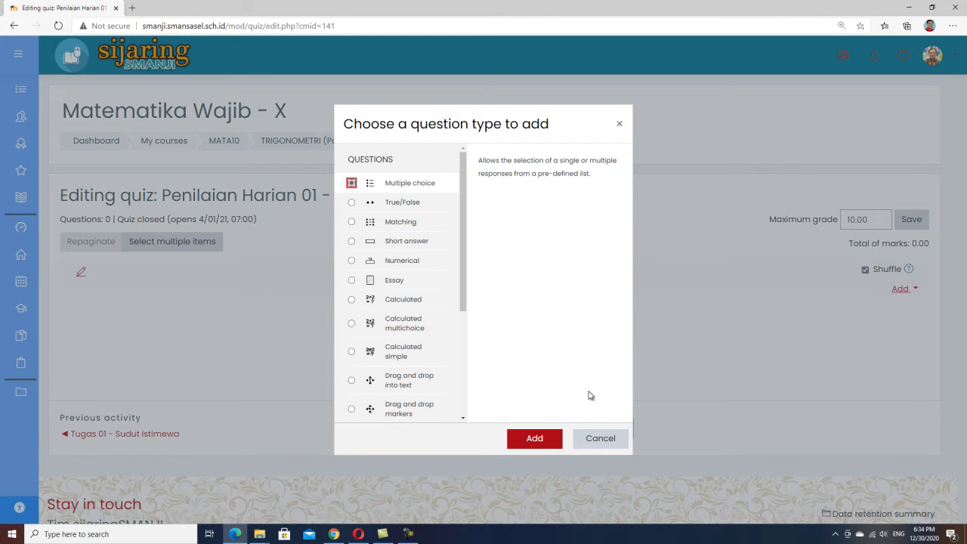
left_click(539, 439)
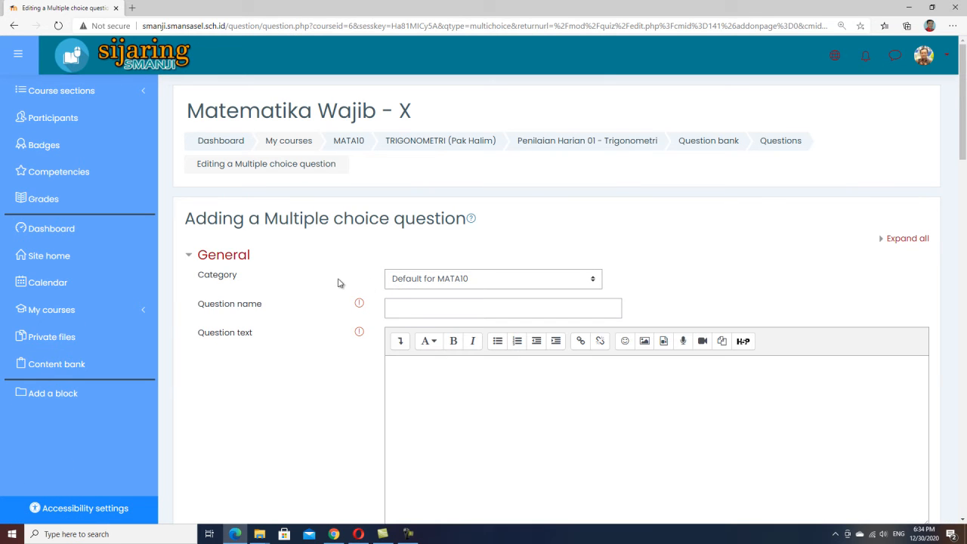
Step: Put the question in the TRI-SUDUT-md category and name it TRI-SUDUT-md-01
left_click(593, 281)
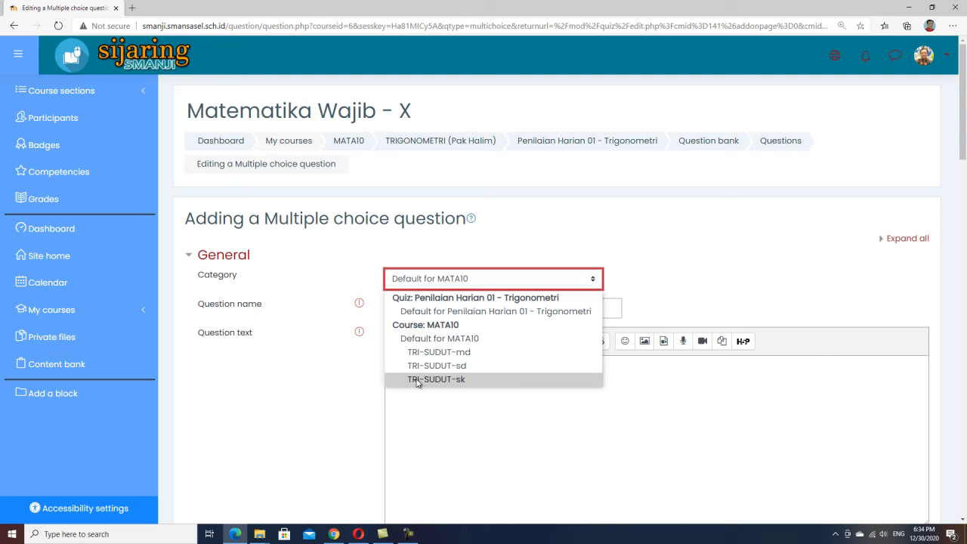
left_click(470, 352)
left_click(471, 315)
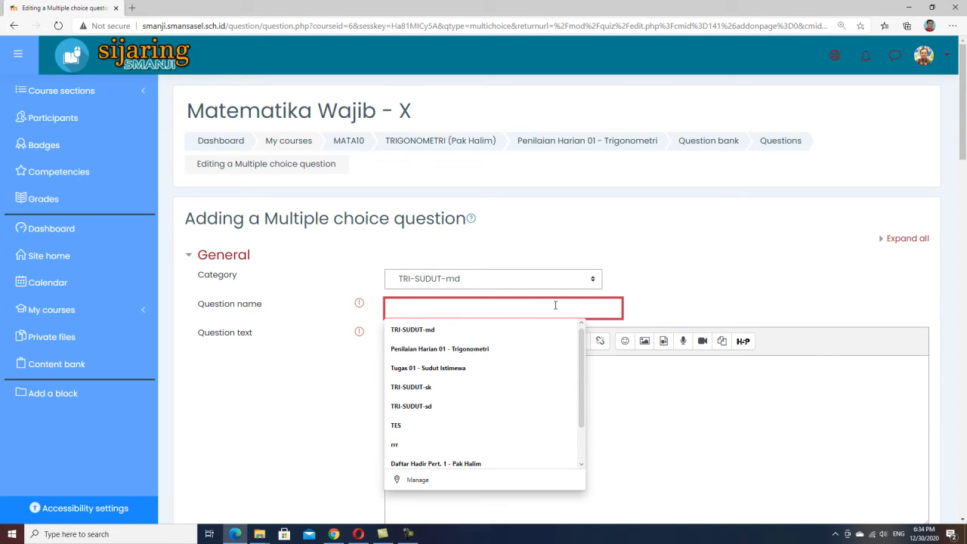
type("t")
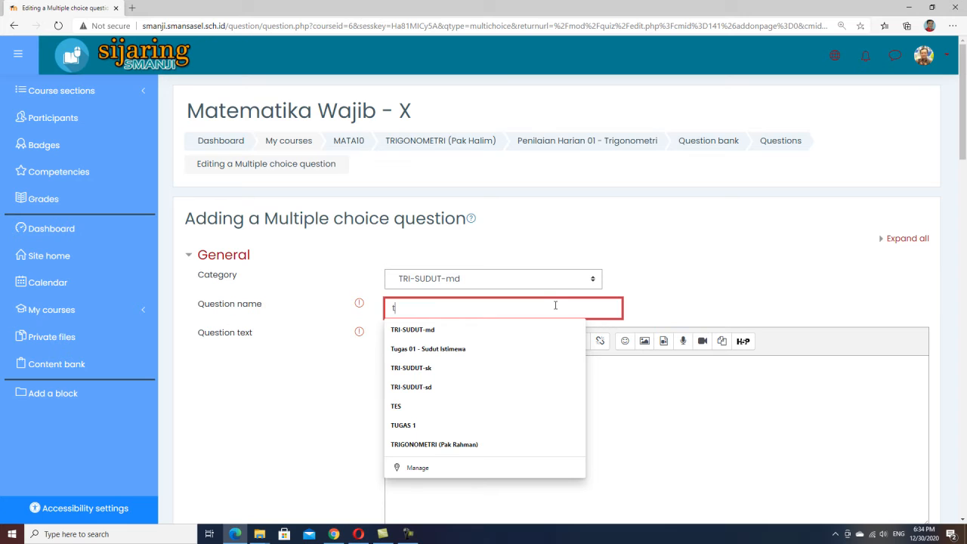
key("Down")
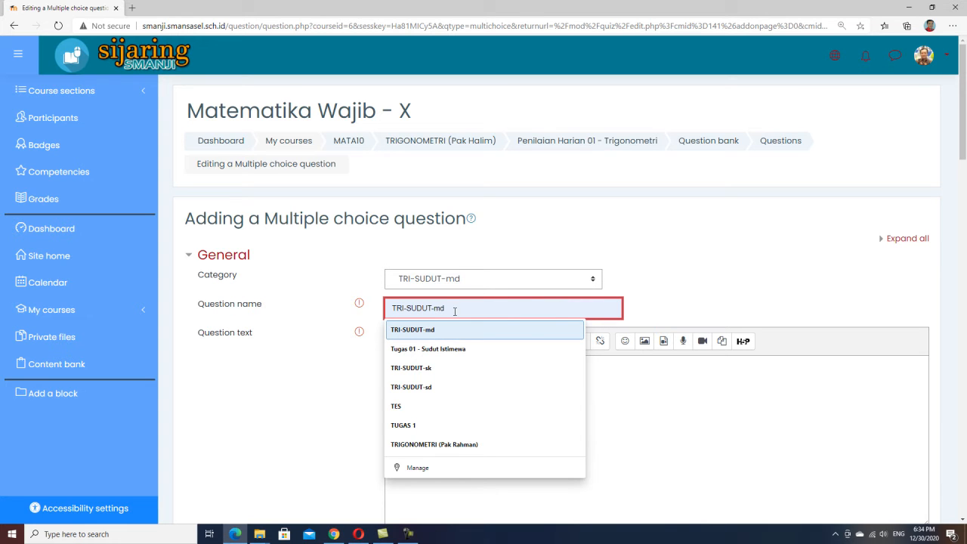
left_click(435, 333)
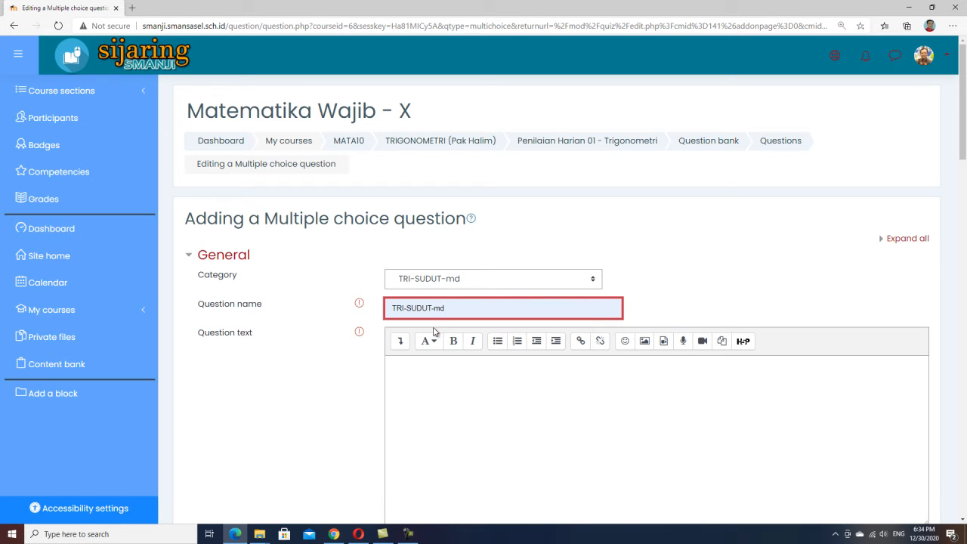
type("-SUDUT-md-")
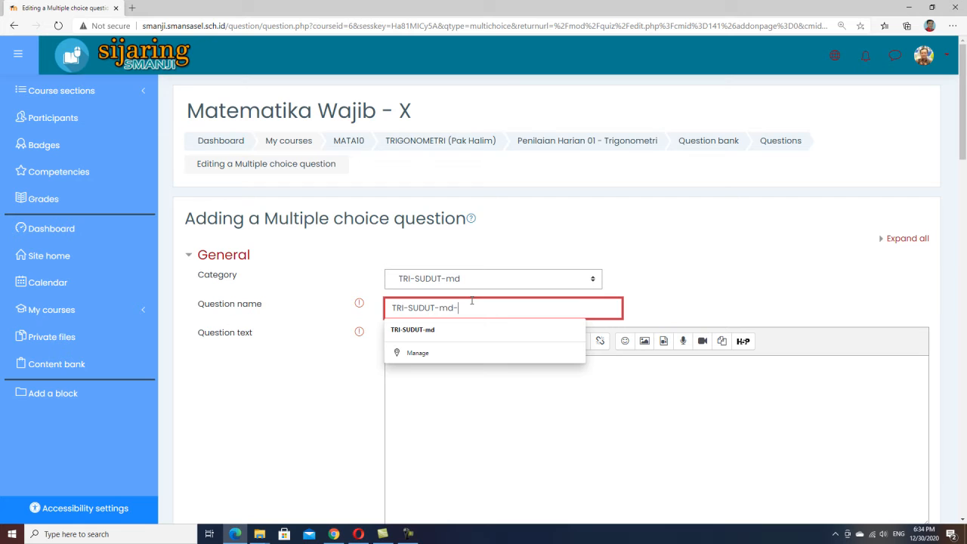
type("01")
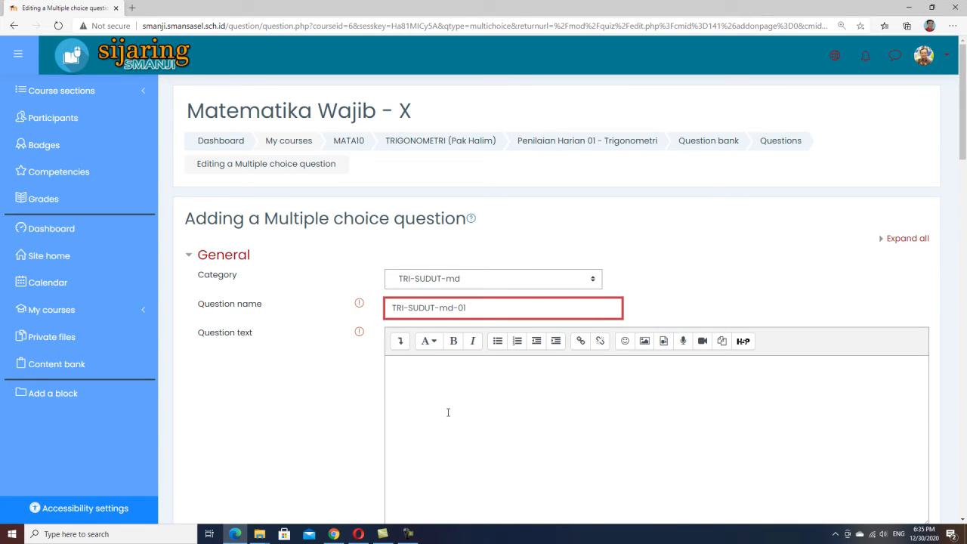
Step: Write the question text "Nilai sin 90o = ...", with the o as a superscript degree sign
left_click(416, 365)
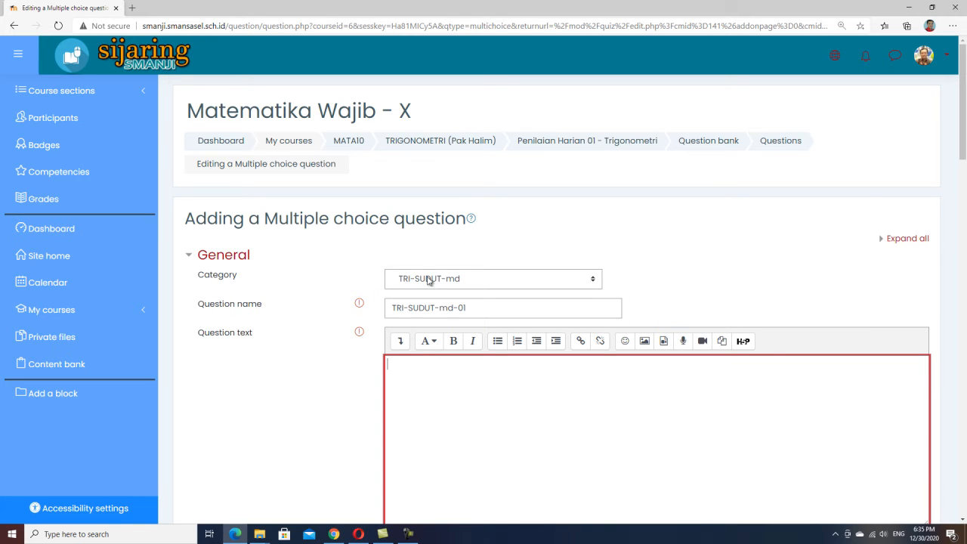
scroll(441, 397, "down", 2)
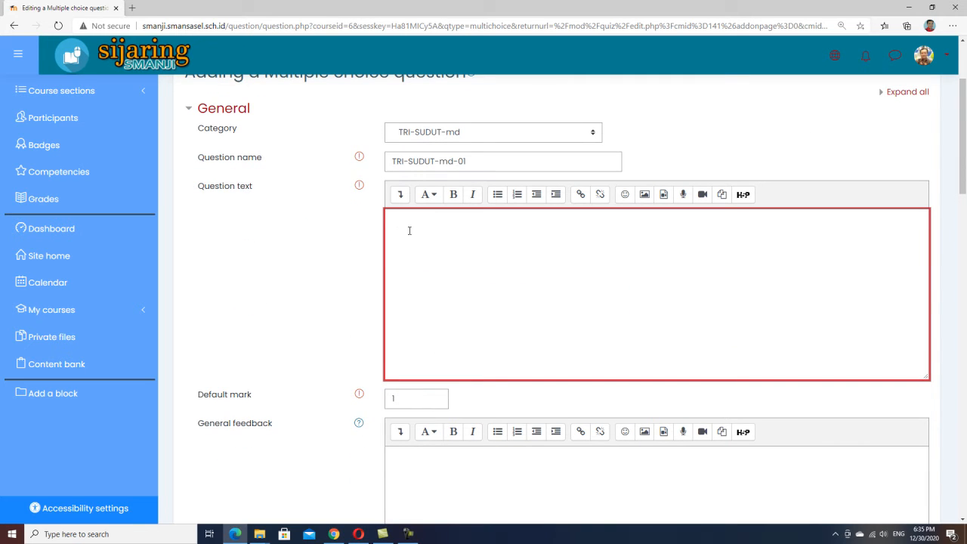
type("Nilai sin")
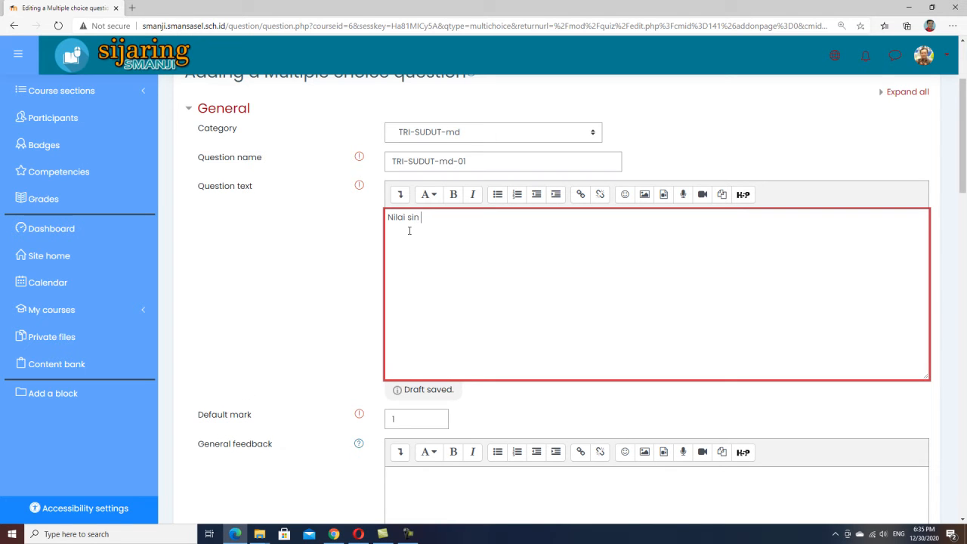
type("90")
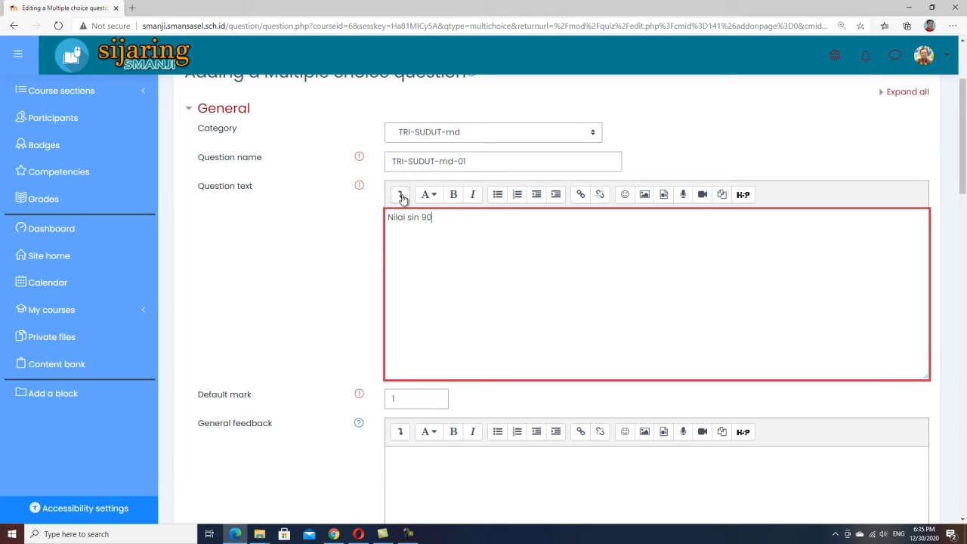
left_click(401, 195)
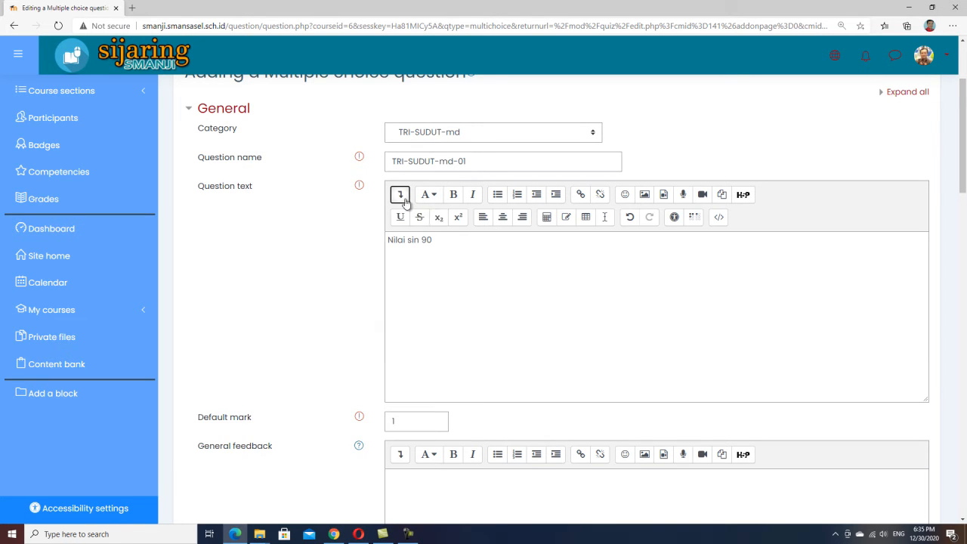
left_click(459, 218)
type("o")
left_click(460, 219)
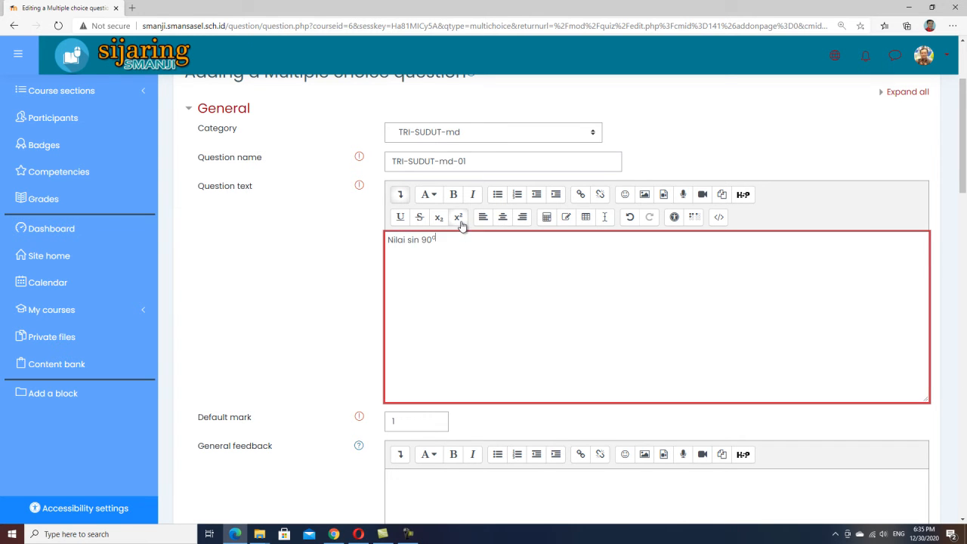
type("= ...")
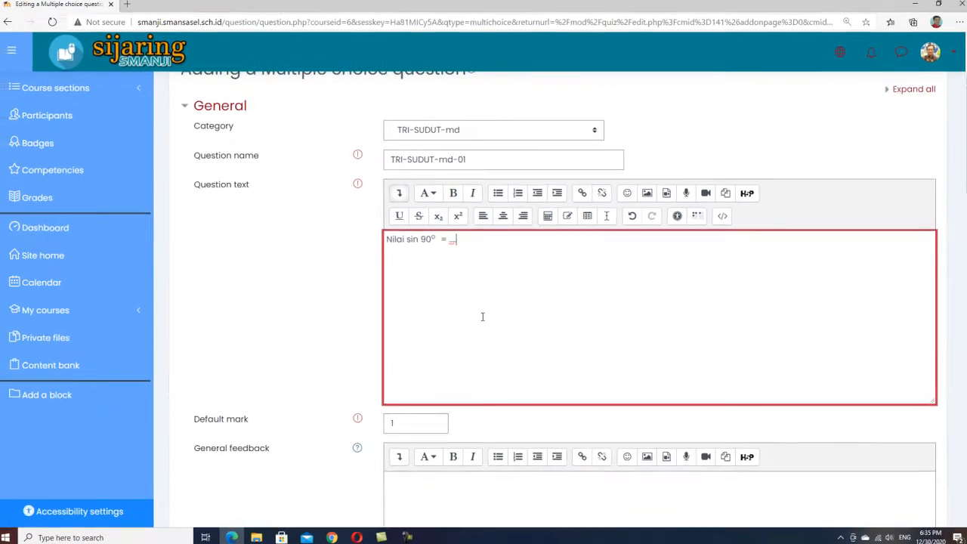
Step: Try the Multiple answers allowed option for the question, and set it back to One answer only
scroll(453, 315, "down", 1)
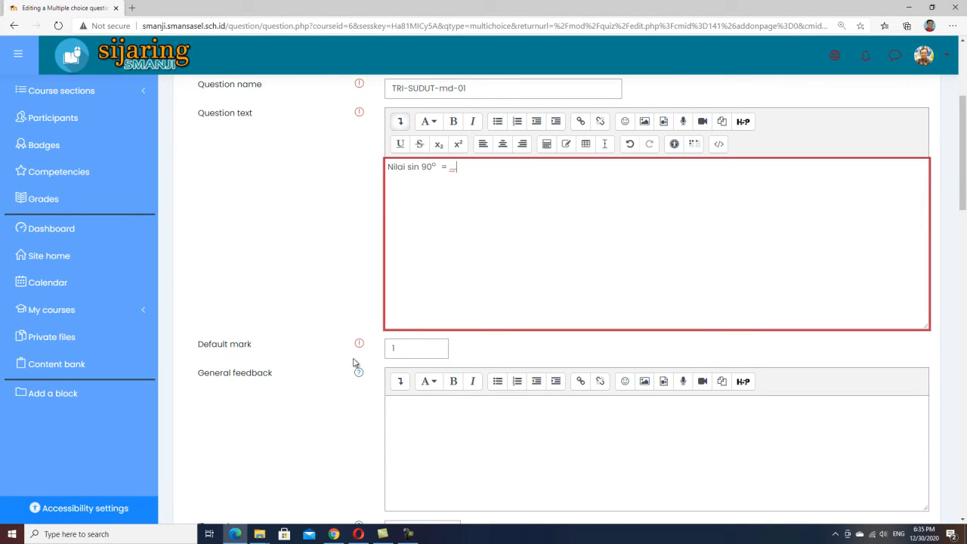
scroll(423, 353, "down", 1)
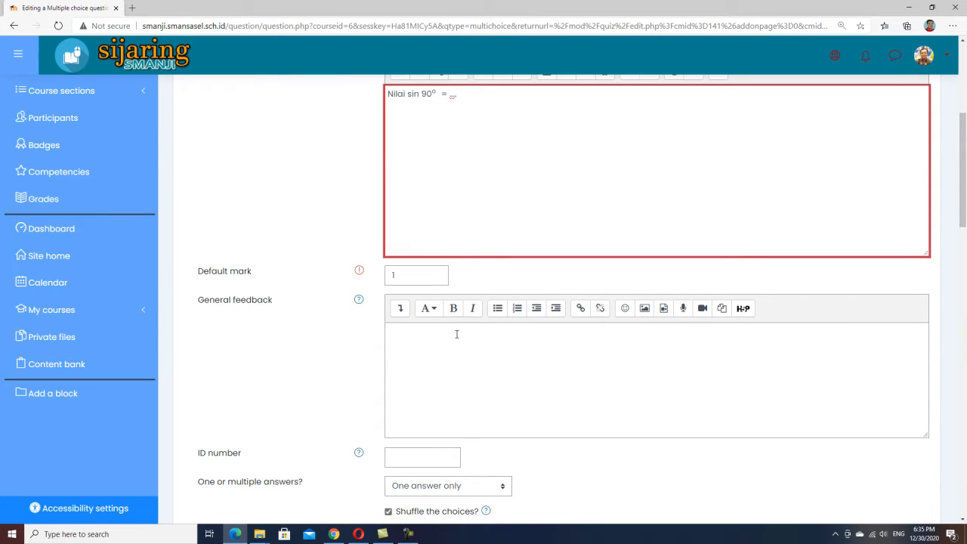
scroll(418, 279, "down", 3)
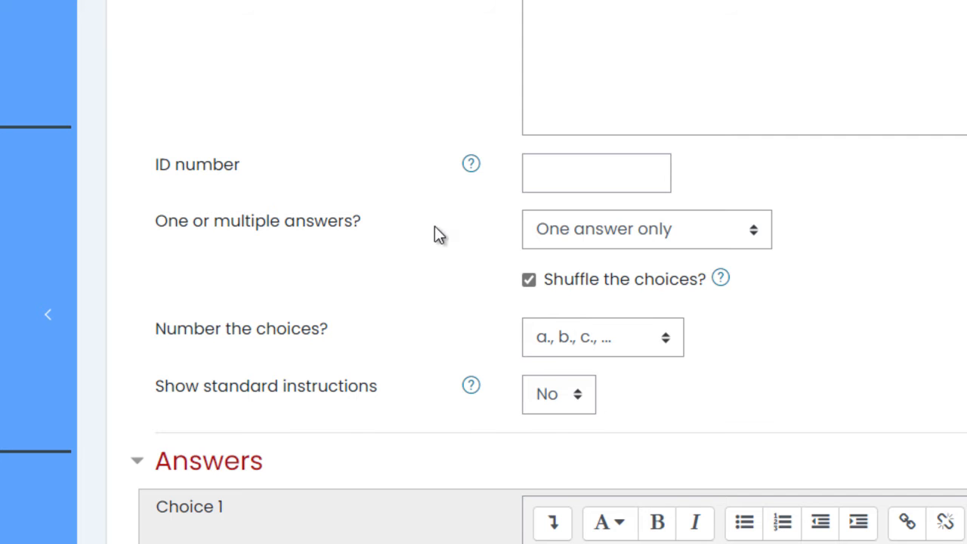
scroll(221, 230, "up", 1)
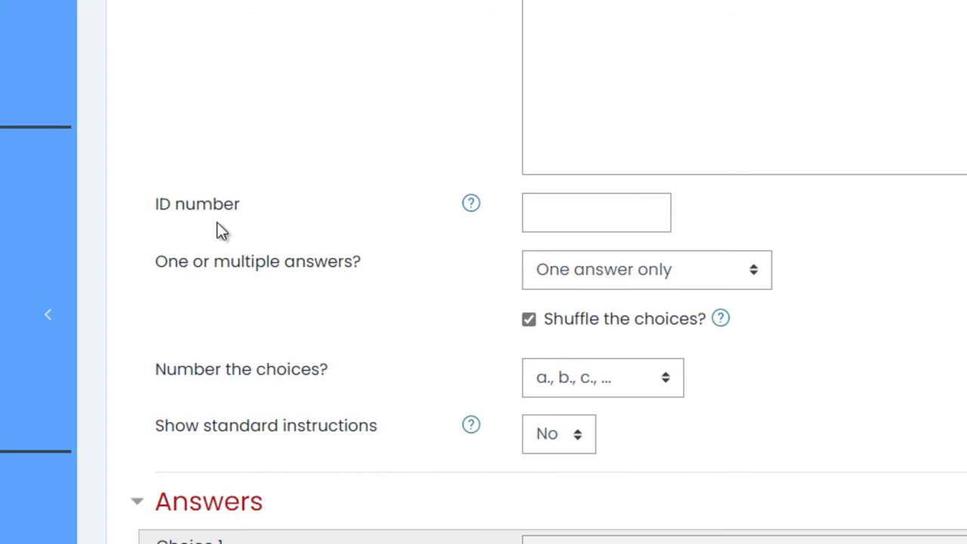
left_click(753, 276)
left_click(753, 276)
left_click(751, 274)
left_click(668, 310)
scroll(661, 316, "down", 1)
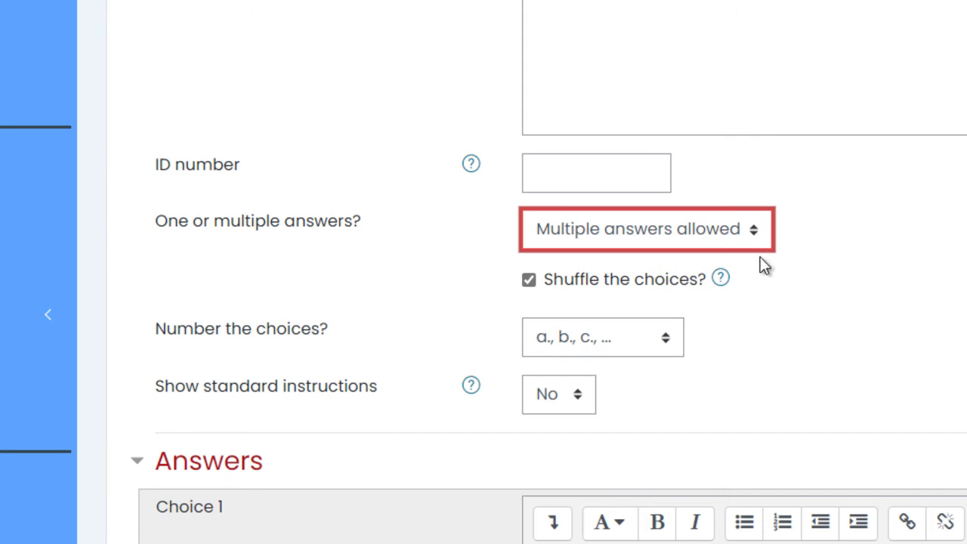
left_click(754, 232)
left_click(642, 292)
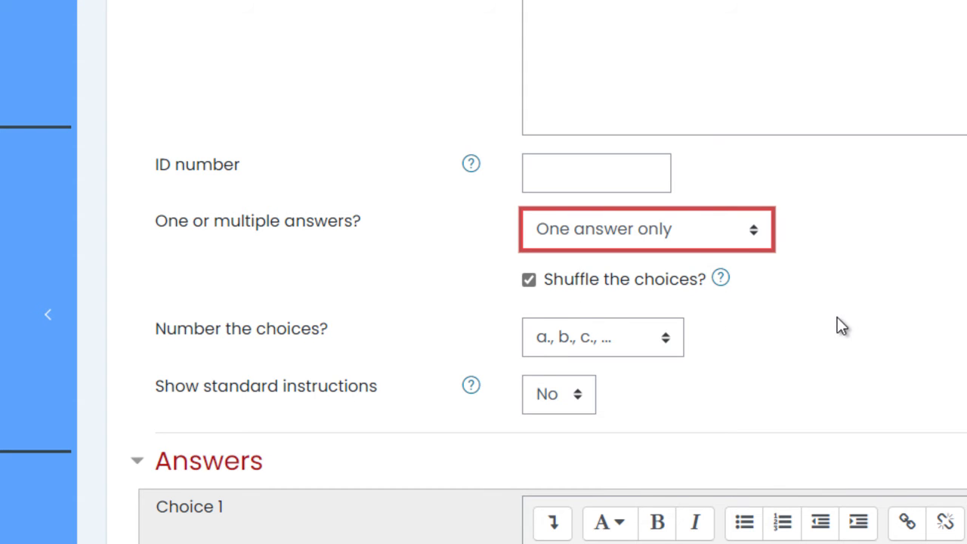
Step: Check the available numbering formats for the choices and keep a., b., c., ..
scroll(741, 317, "down", 2)
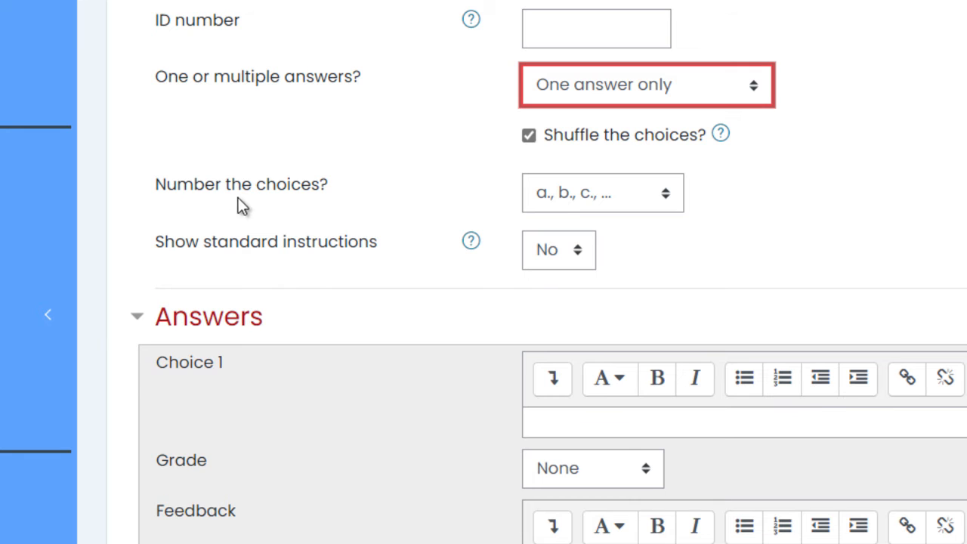
left_click(670, 200)
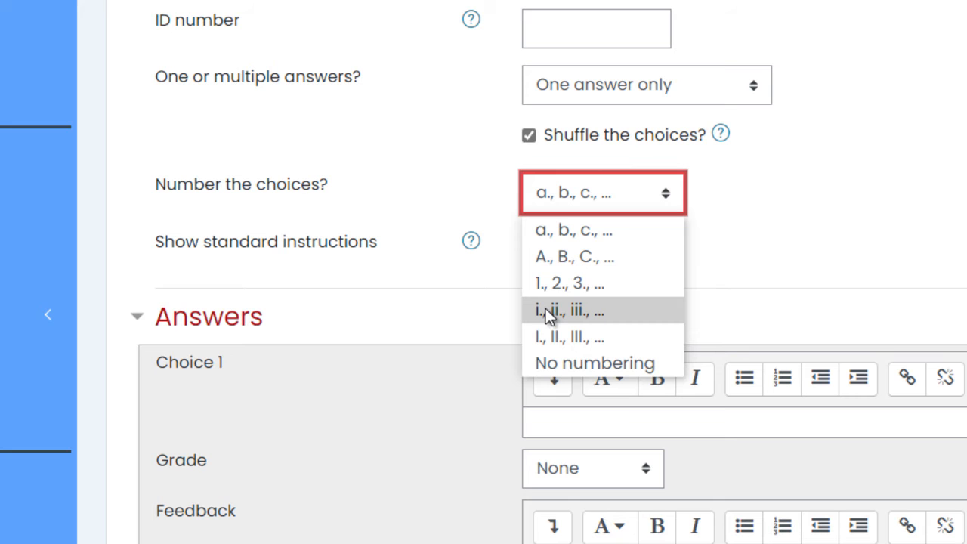
left_click(752, 240)
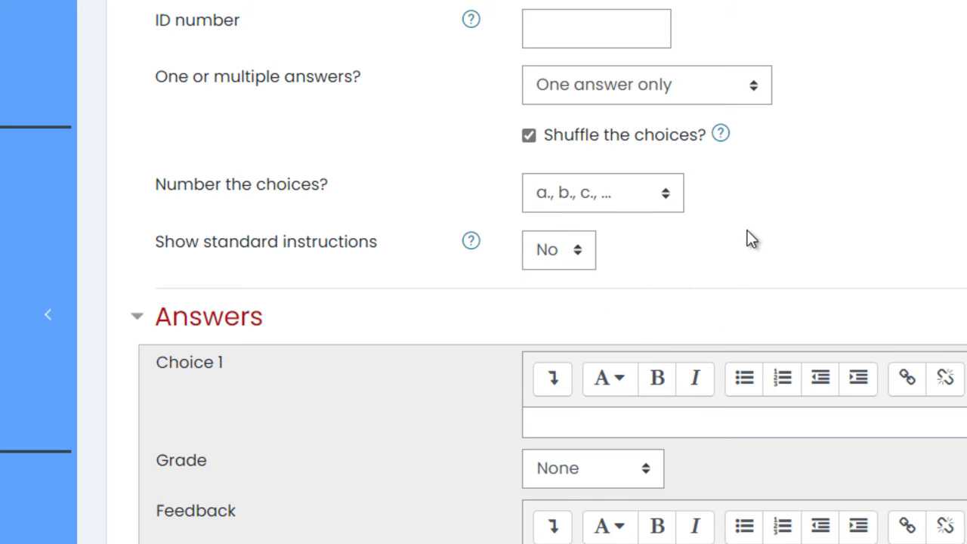
left_click(654, 194)
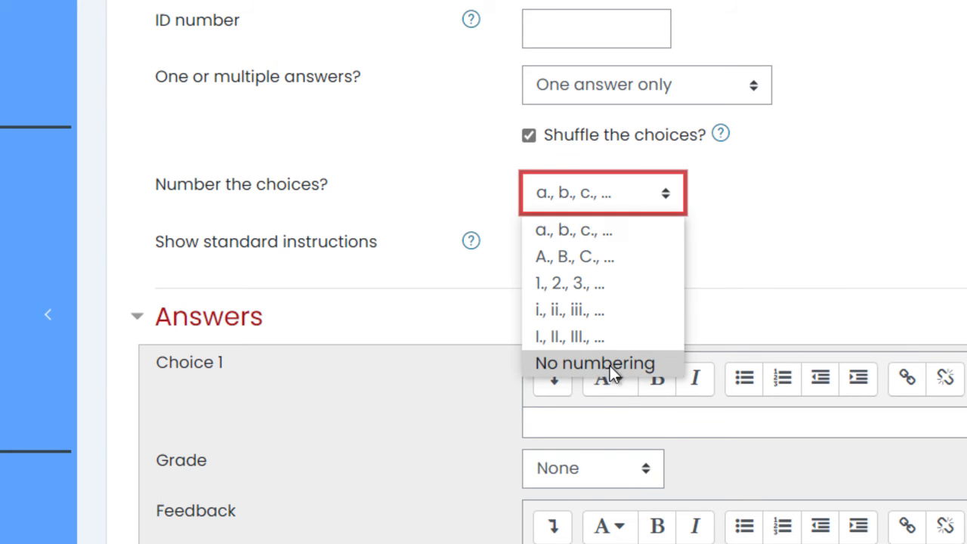
left_click(571, 234)
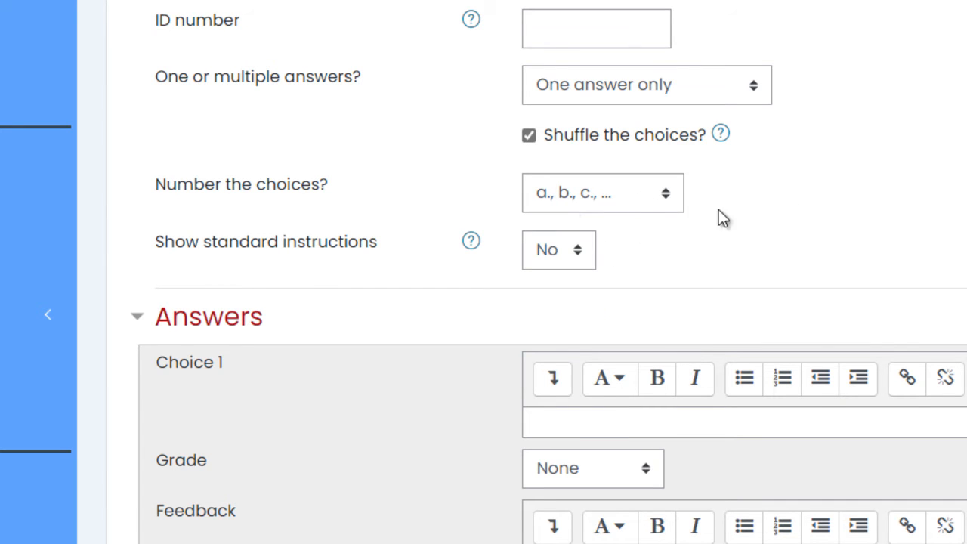
Step: Examine the answer choice fields alongside the question's shuffle and numbering settings
scroll(699, 254, "down", 2)
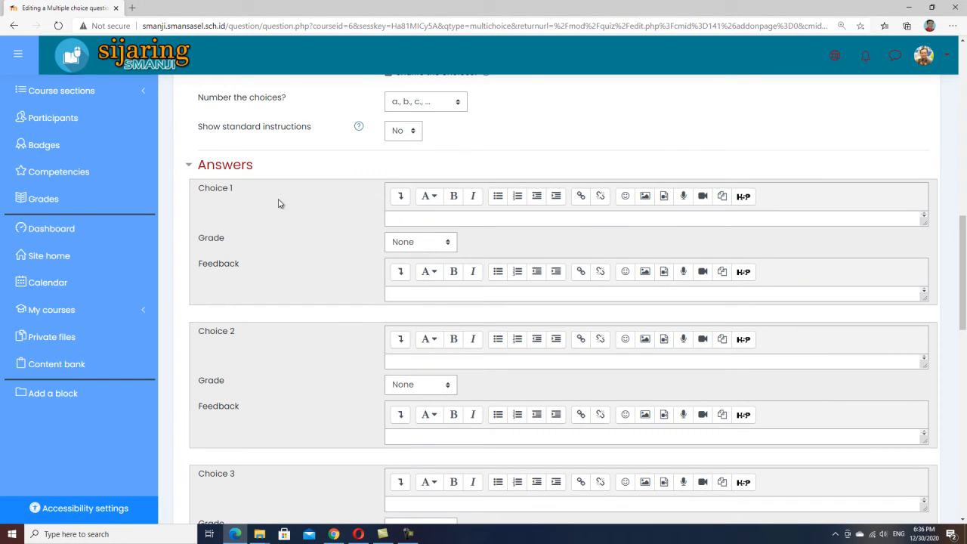
left_click(398, 217)
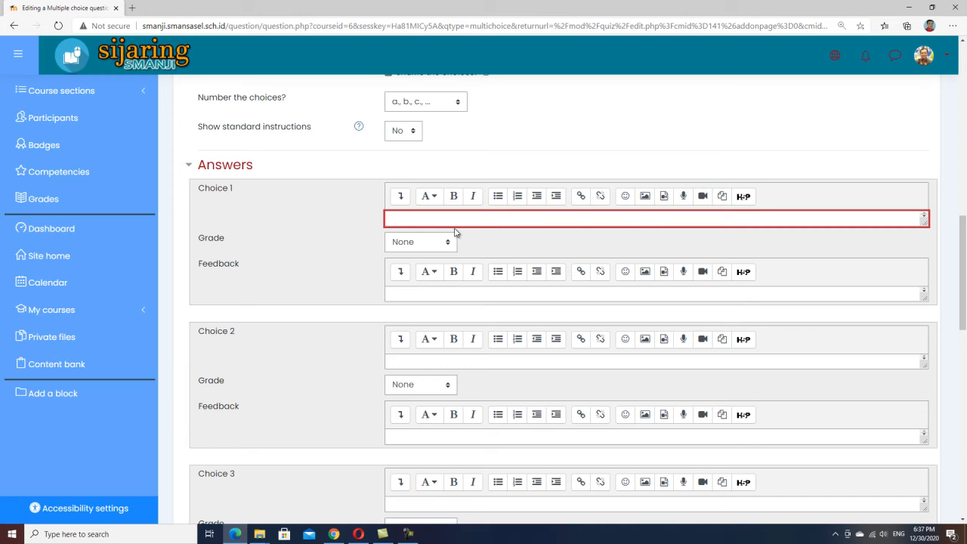
scroll(387, 167, "up", 2)
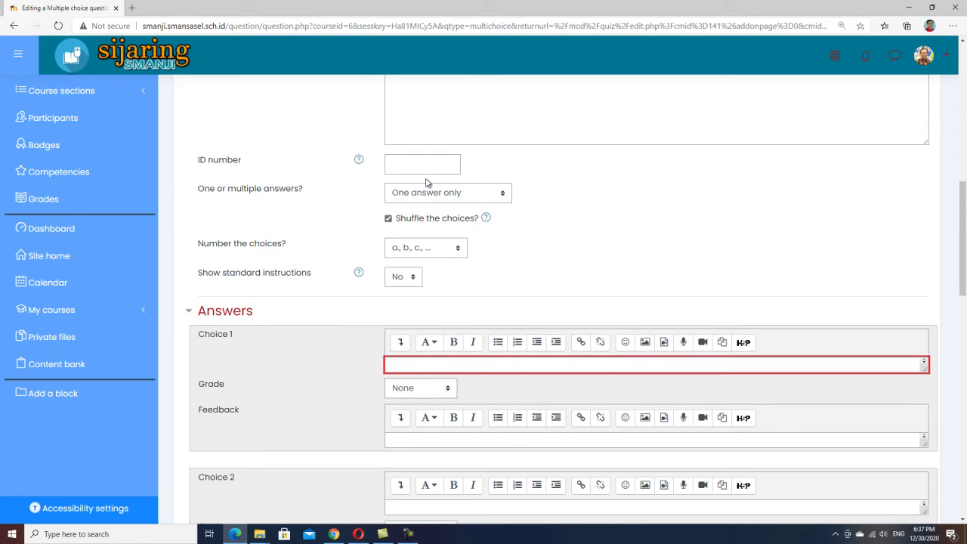
scroll(464, 280, "down", 2)
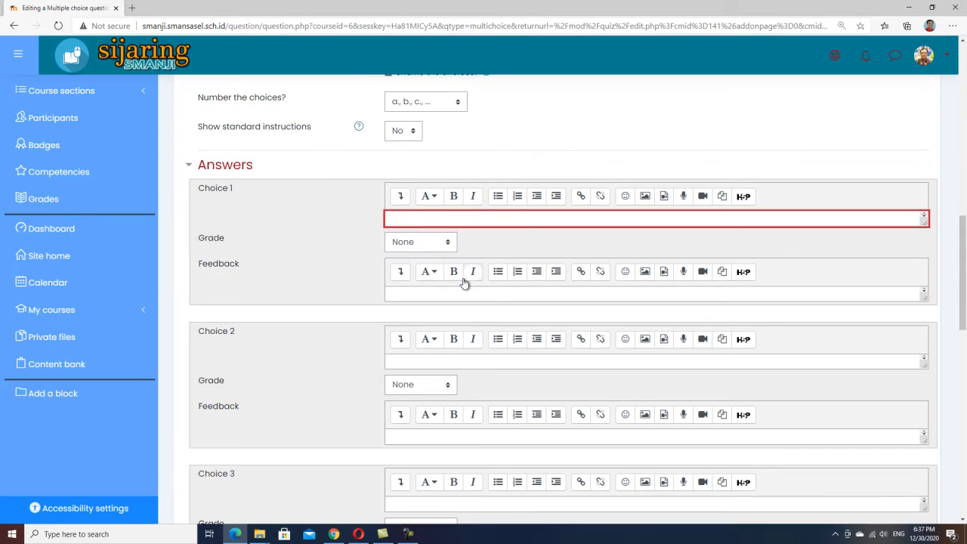
scroll(440, 133, "up", 2)
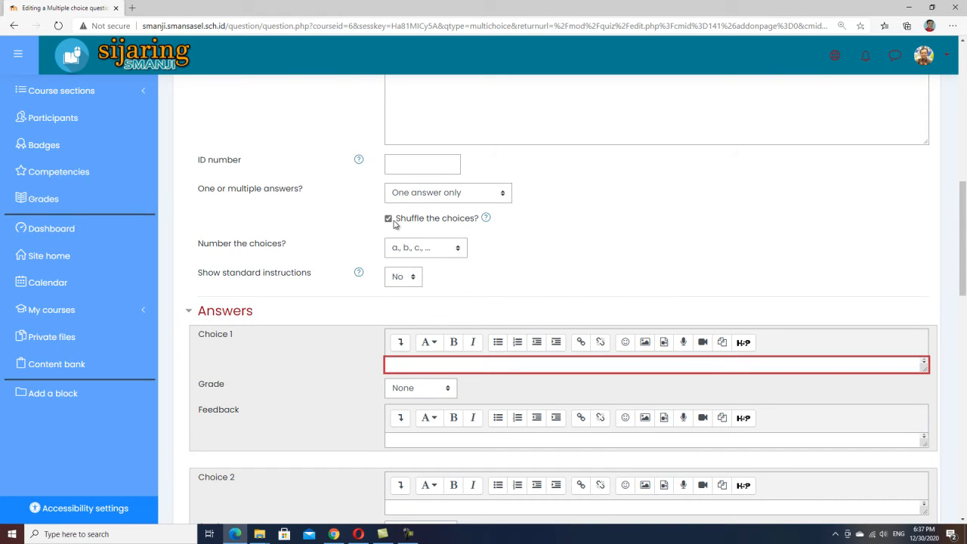
left_click(415, 364)
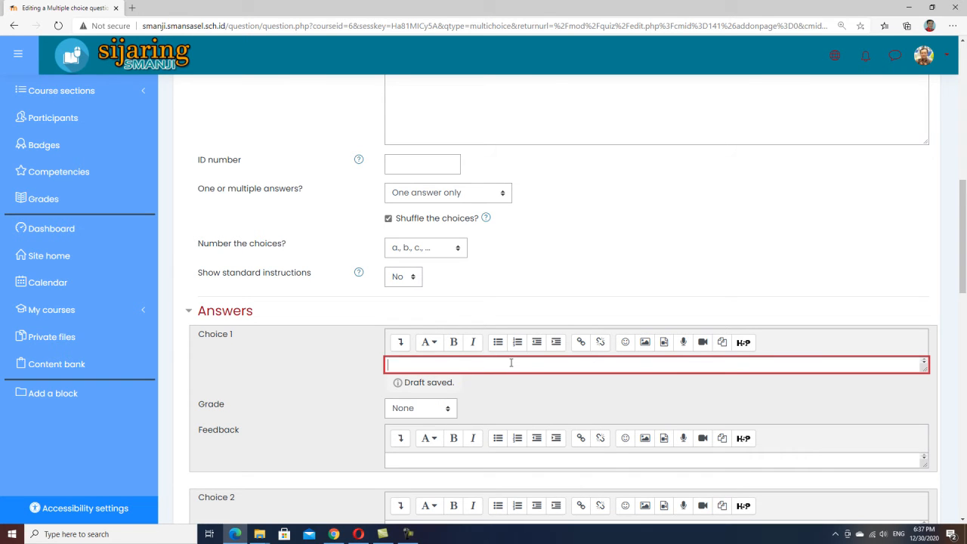
scroll(453, 364, "down", 3)
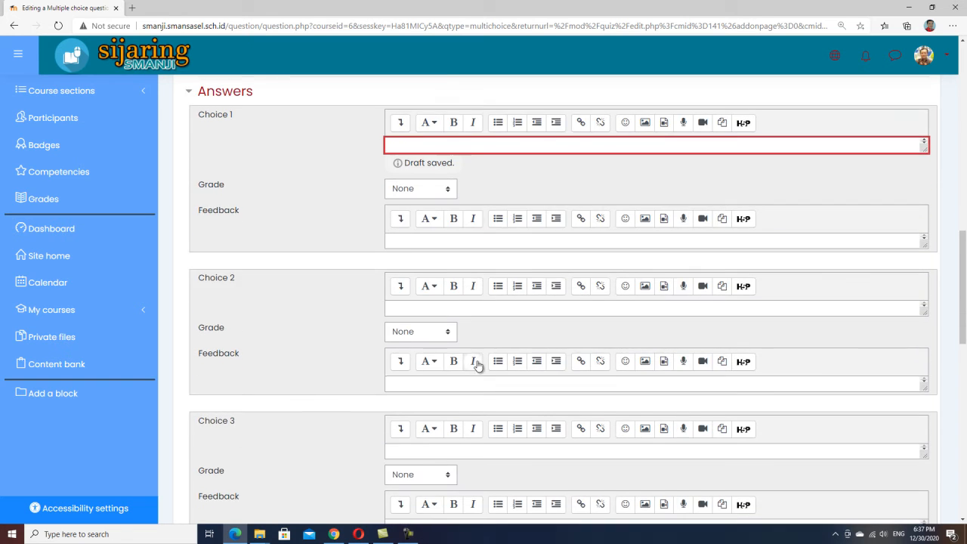
scroll(477, 365, "up", 2)
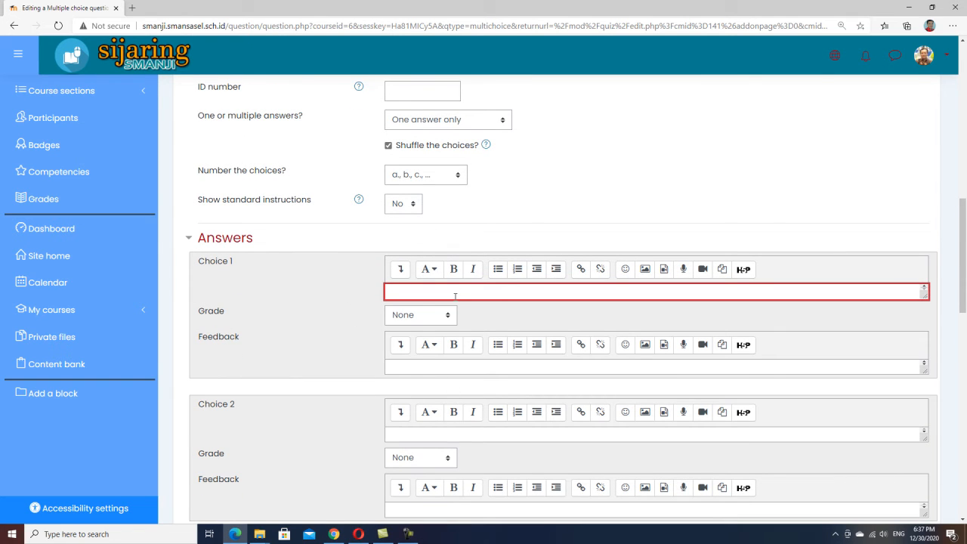
left_click(469, 435)
scroll(484, 427, "down", 4)
left_click(457, 286)
scroll(456, 286, "up", 4)
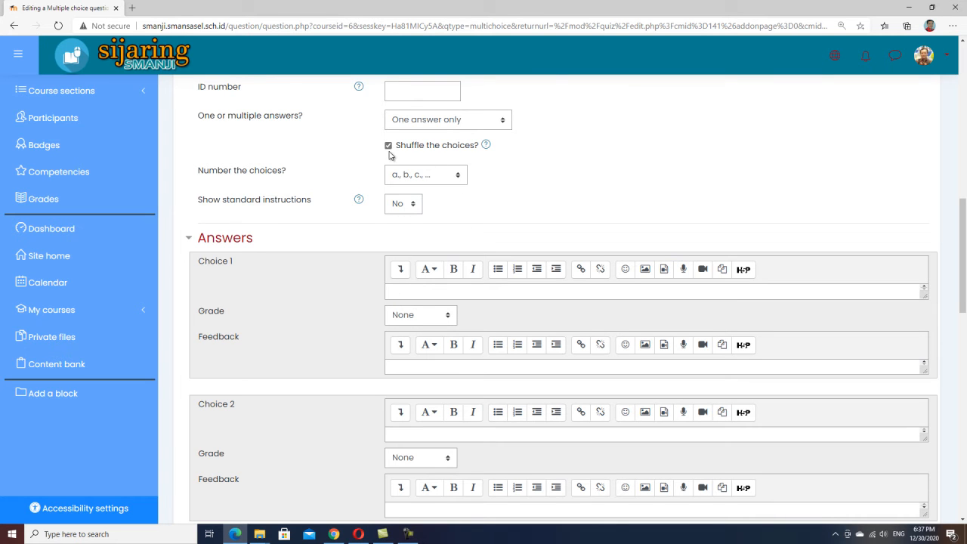
Step: Enter 1 as the answer text of Choice 1 and set its grade to 100%
left_click(404, 289)
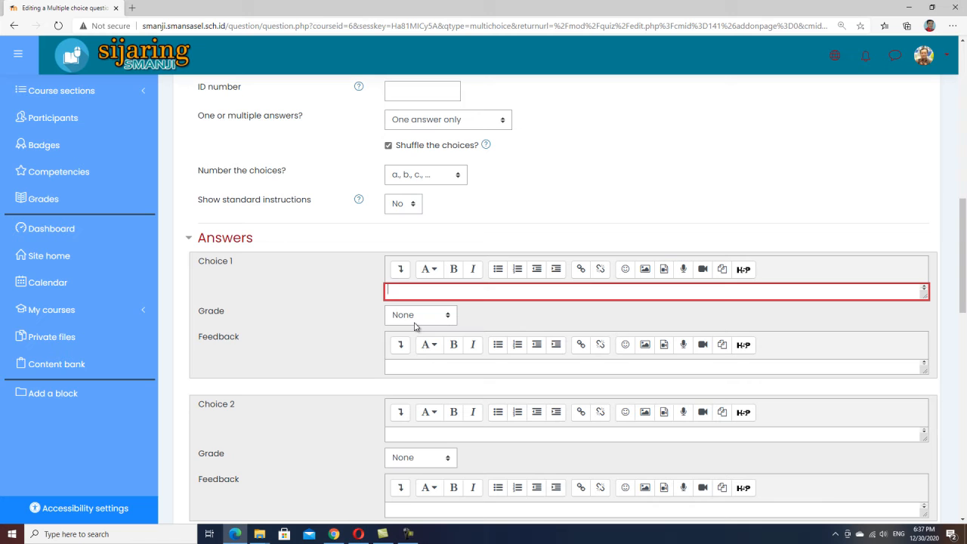
type("1")
left_click(447, 317)
left_click(447, 317)
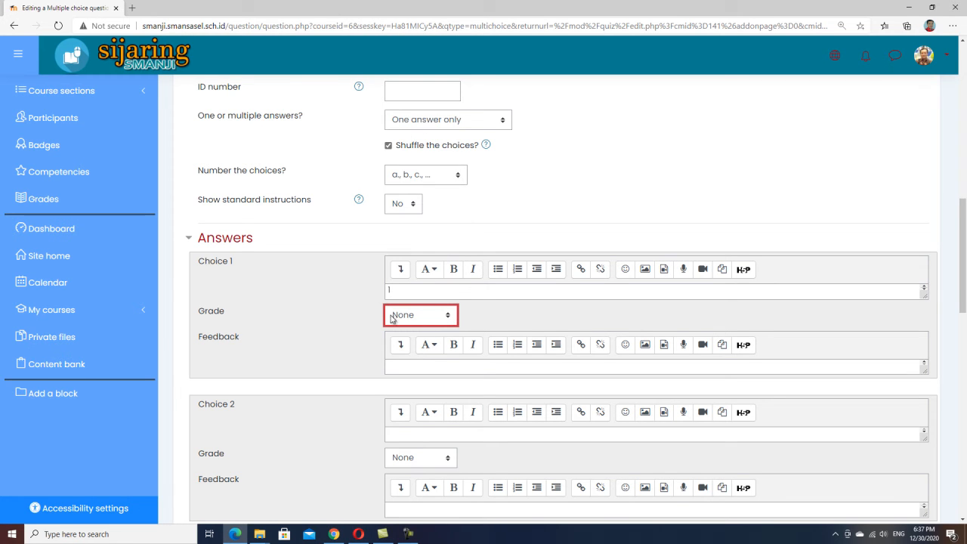
left_click(446, 316)
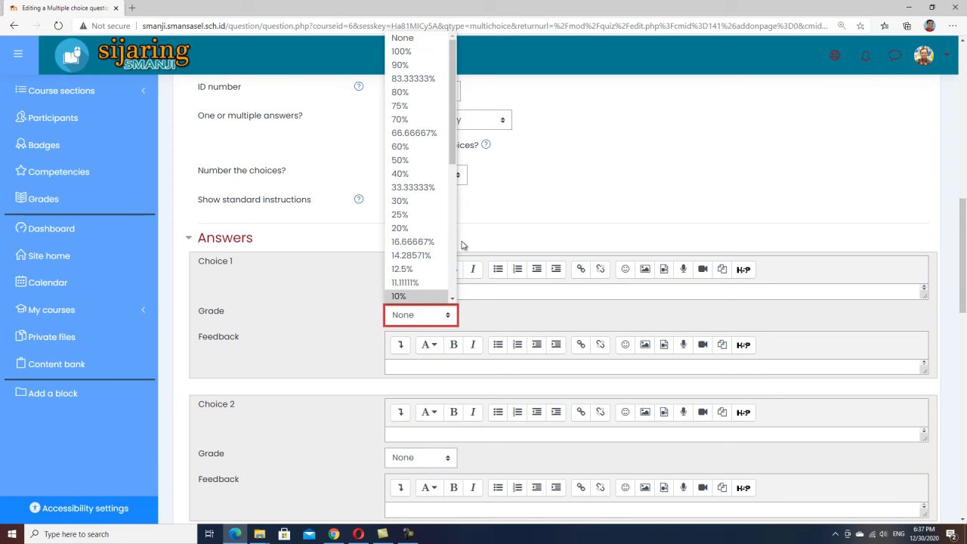
left_click(427, 51)
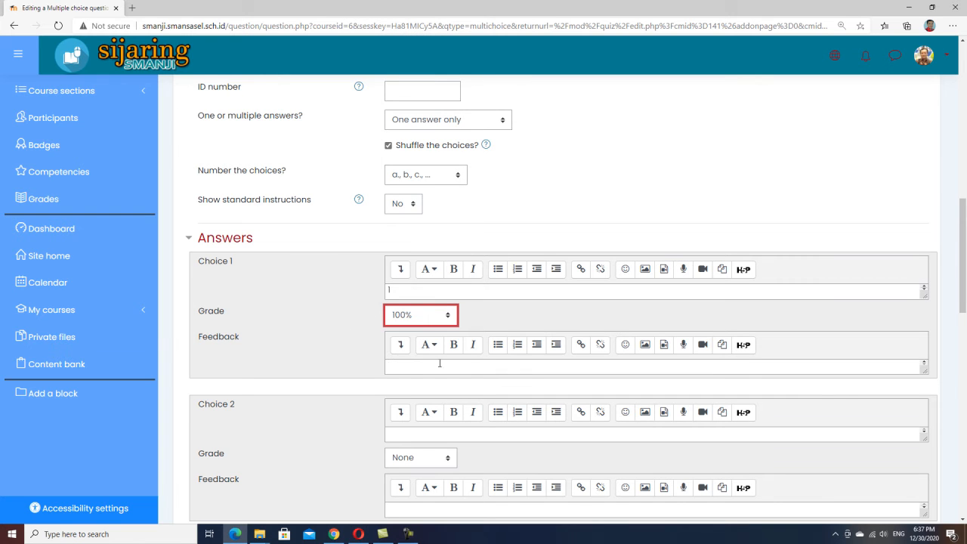
Step: Try the feedback text "anda benar" for Choice 1, and clear it again
left_click(410, 367)
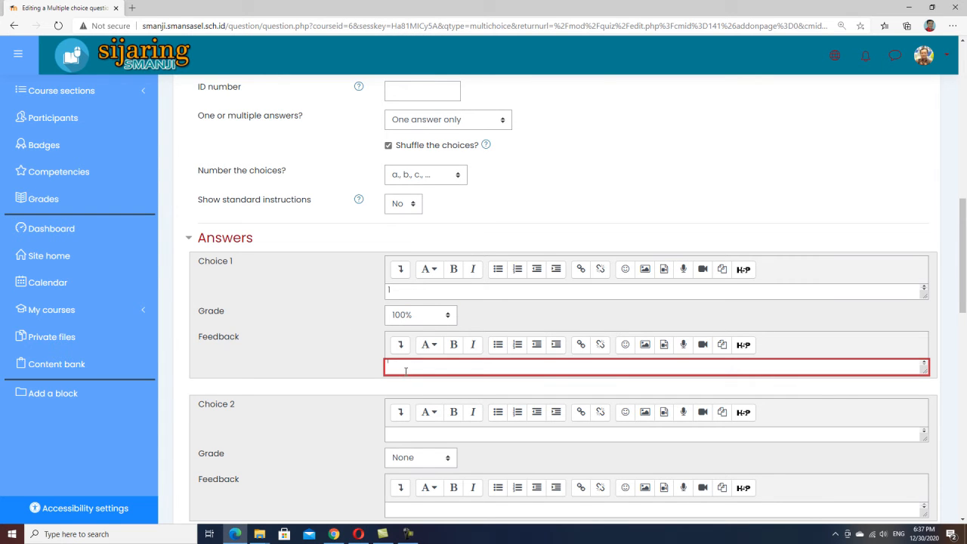
type("anda b")
type("enat")
type("r")
left_click_drag(447, 366, 327, 355)
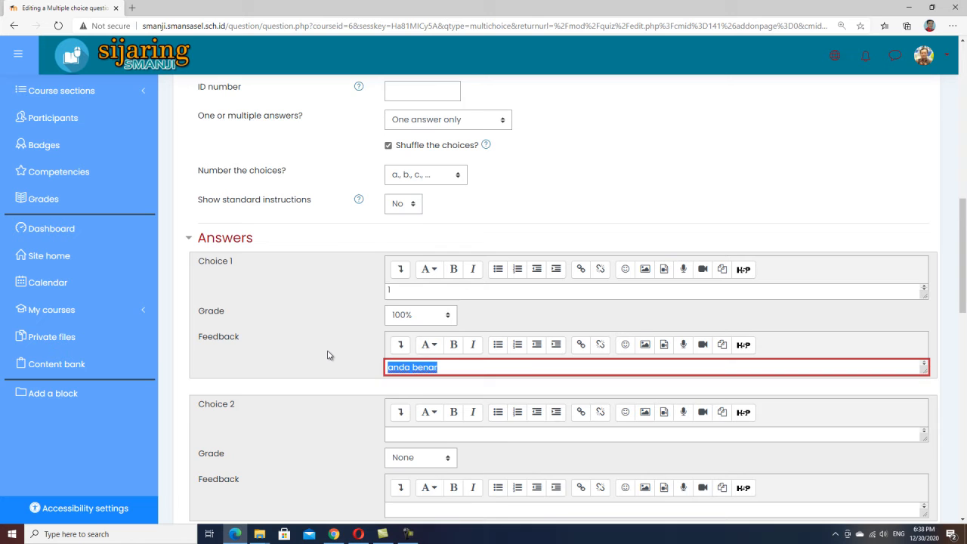
key("BackSpace")
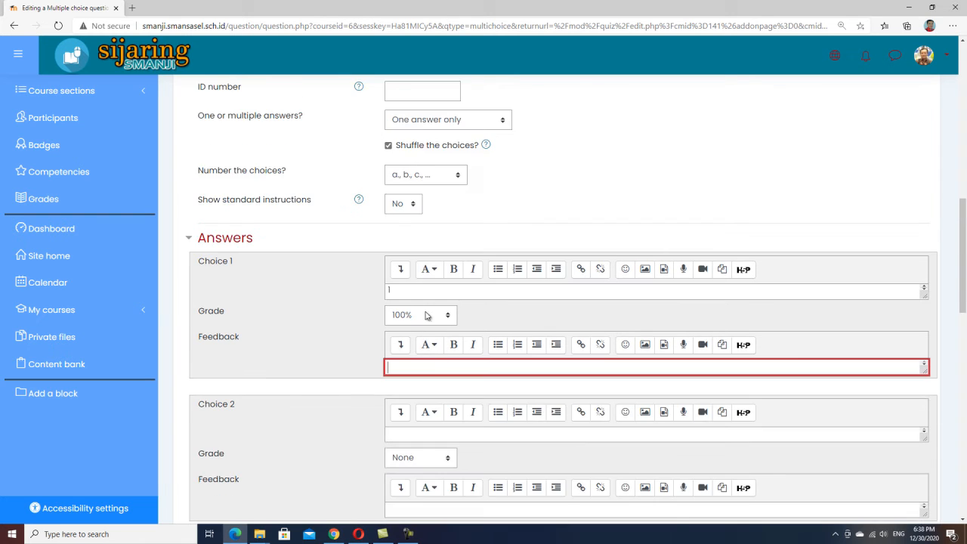
Step: Enter -1 as the answer text of Choice 2 and 0 as that of Choice 3
left_click(398, 432)
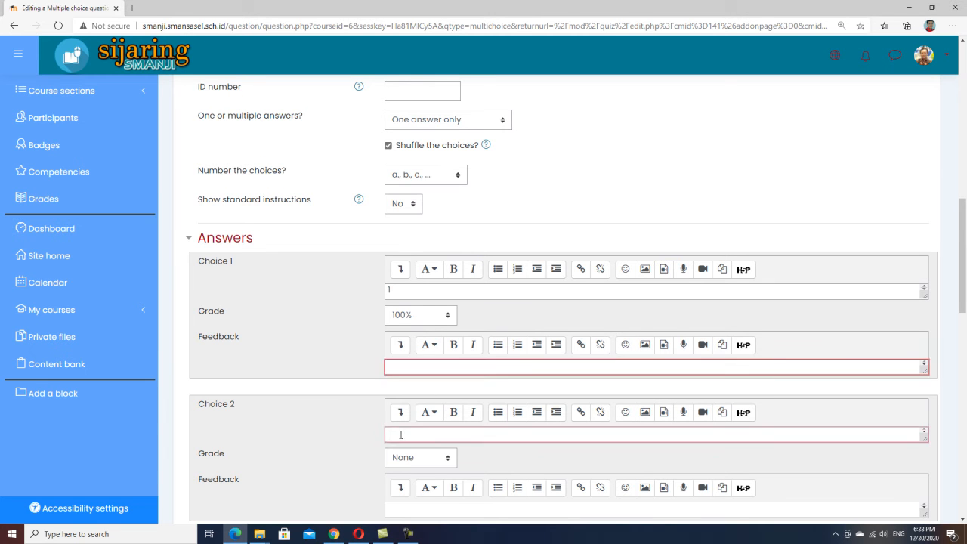
scroll(428, 429, "down", 5)
scroll(411, 435, "down", 2)
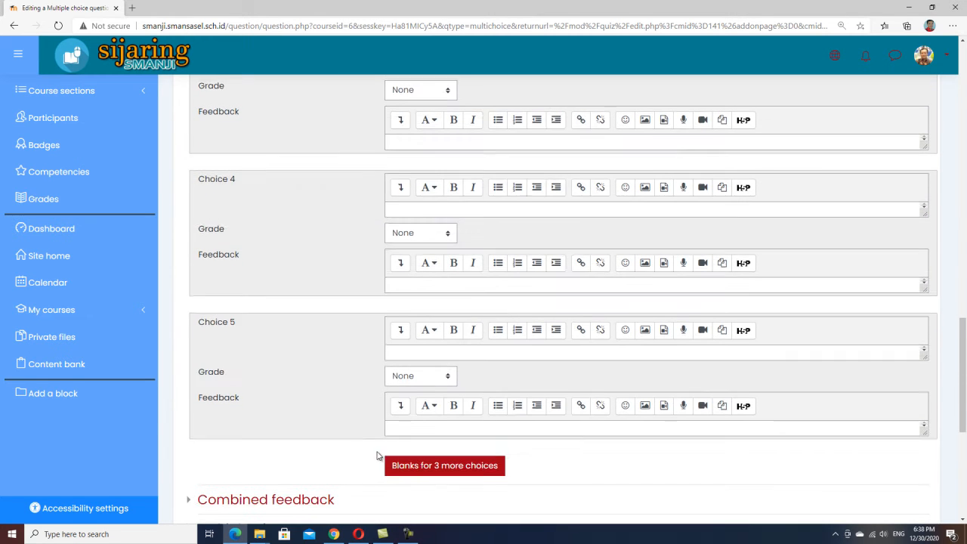
scroll(411, 355, "up", 5)
scroll(411, 358, "up", 2)
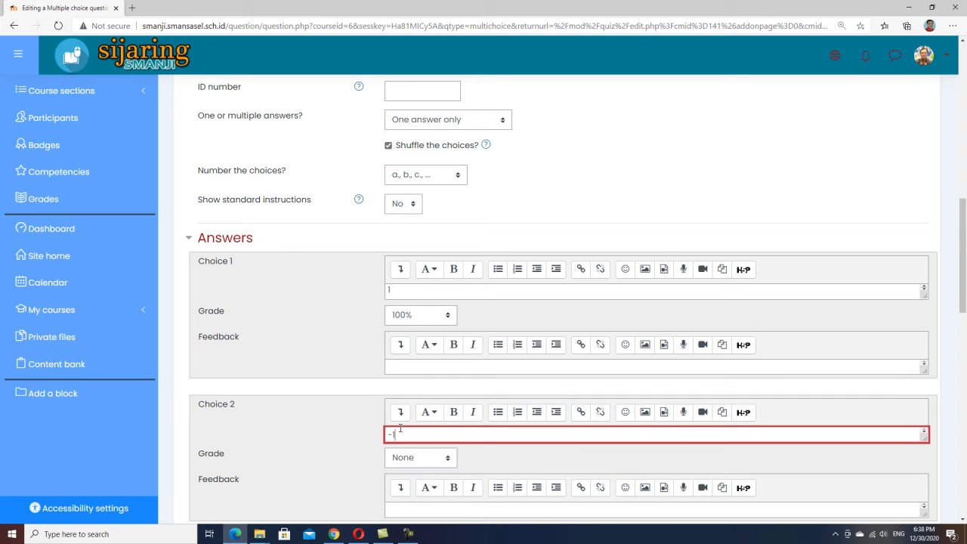
scroll(404, 427, "down", 3)
left_click(412, 360)
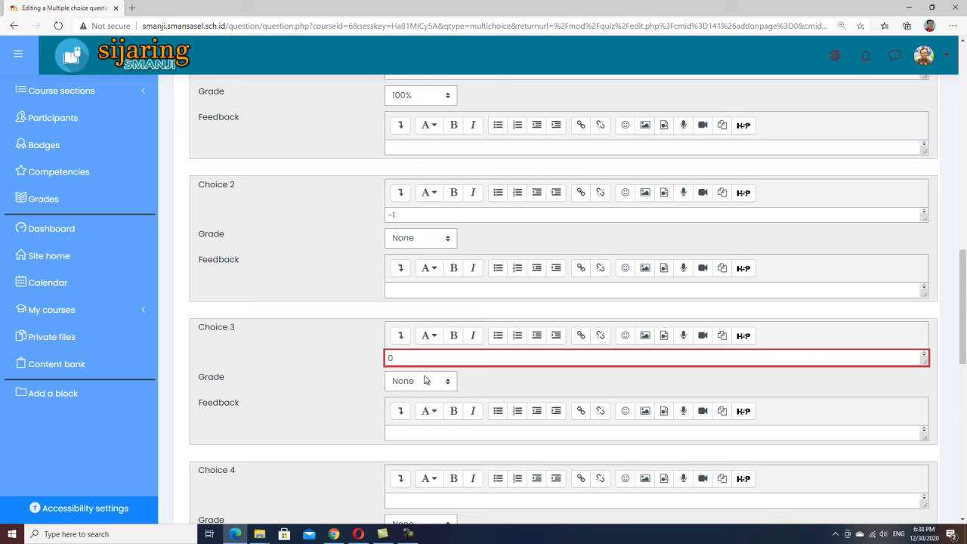
Step: Enter 0,5 as the answer text of Choice 4 and -0,5 as that of Choice 5
scroll(426, 380, "down", 3)
left_click(405, 279)
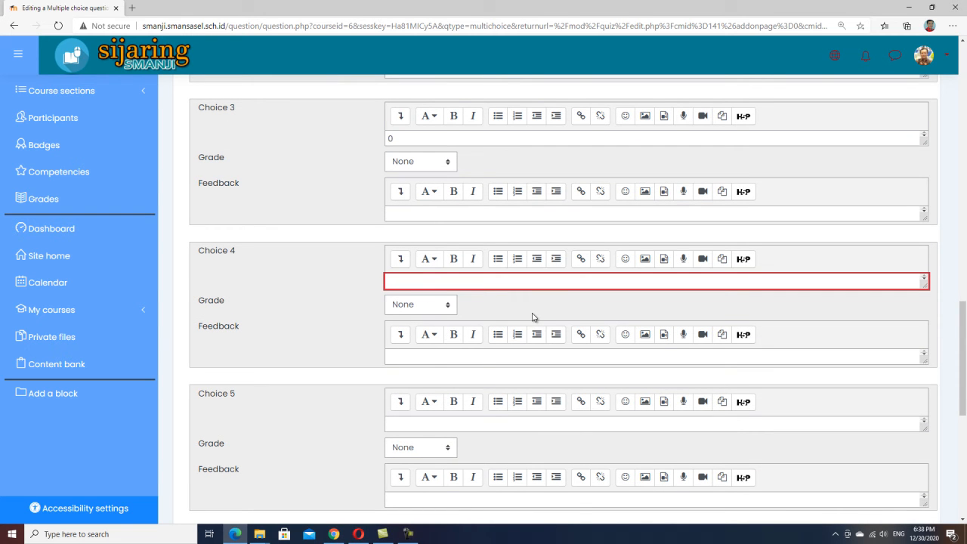
type("0")
scroll(543, 313, "down", 3)
left_click(406, 205)
type("-0,5")
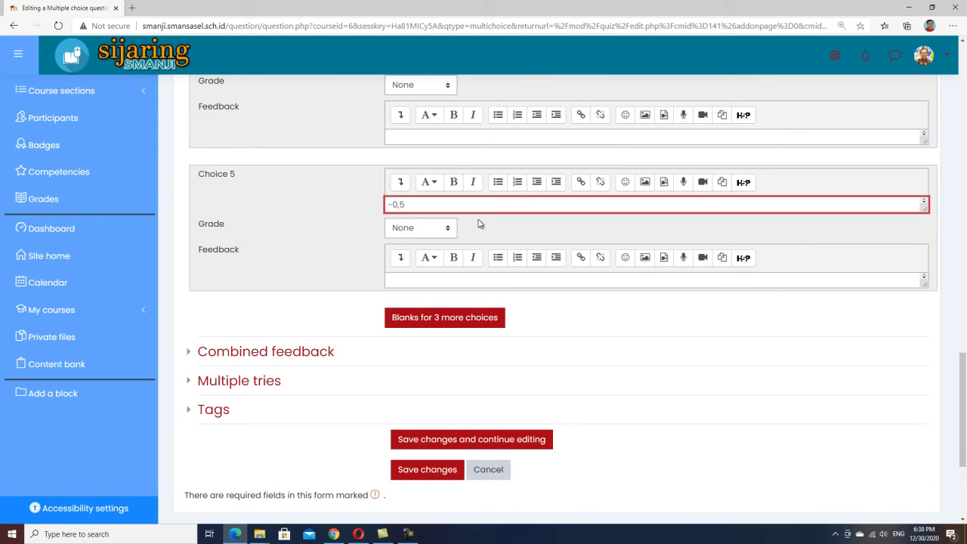
Step: Review the five choices with their grades and the options for one or multiple answers
scroll(479, 221, "up", 3)
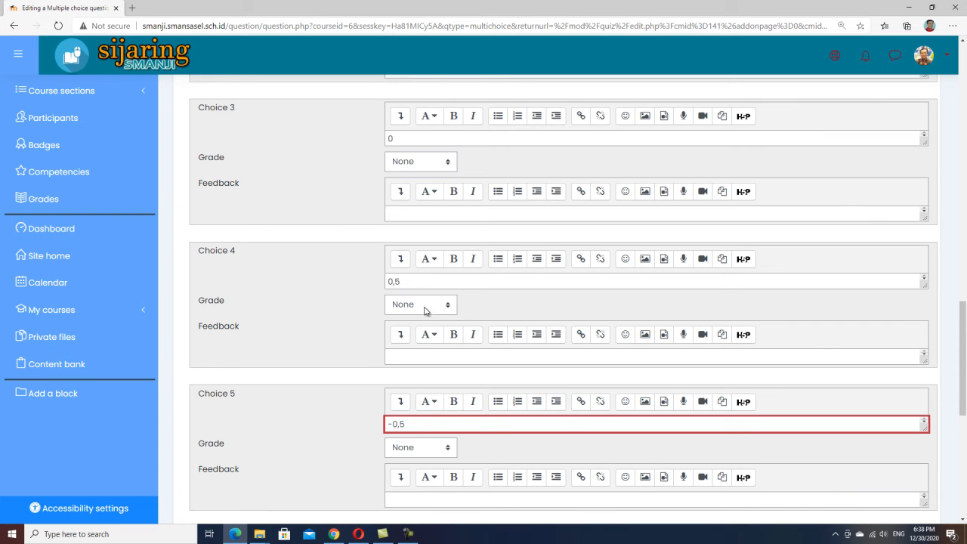
scroll(431, 305, "up", 1)
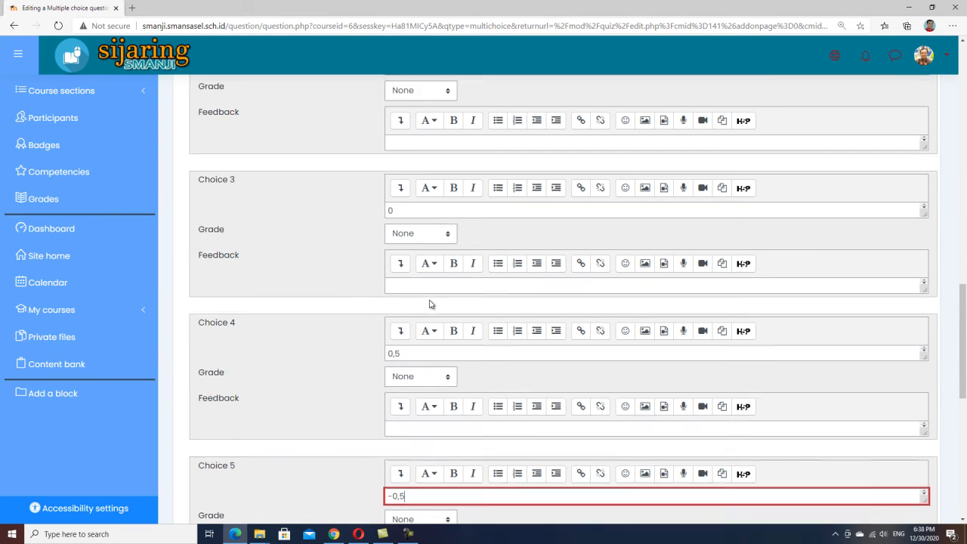
scroll(431, 305, "up", 7)
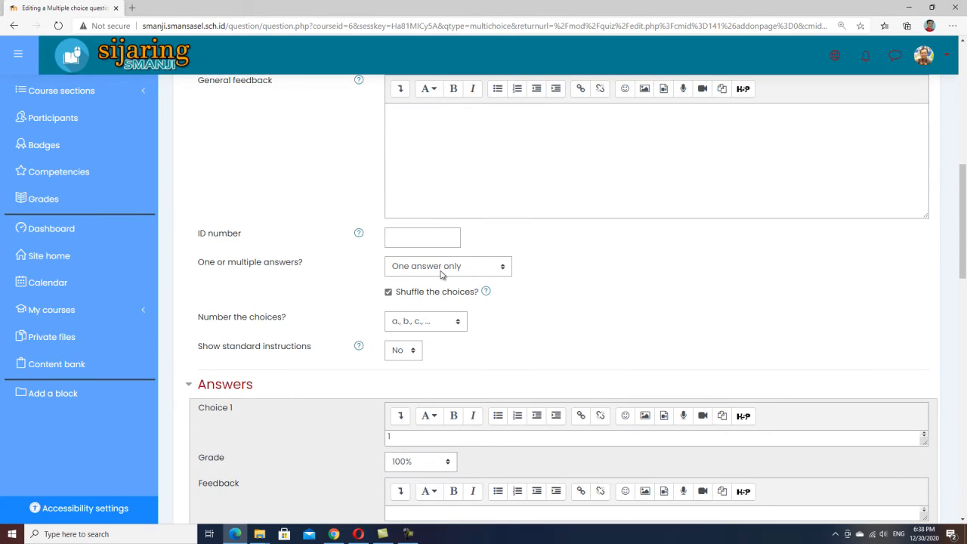
left_click(502, 268)
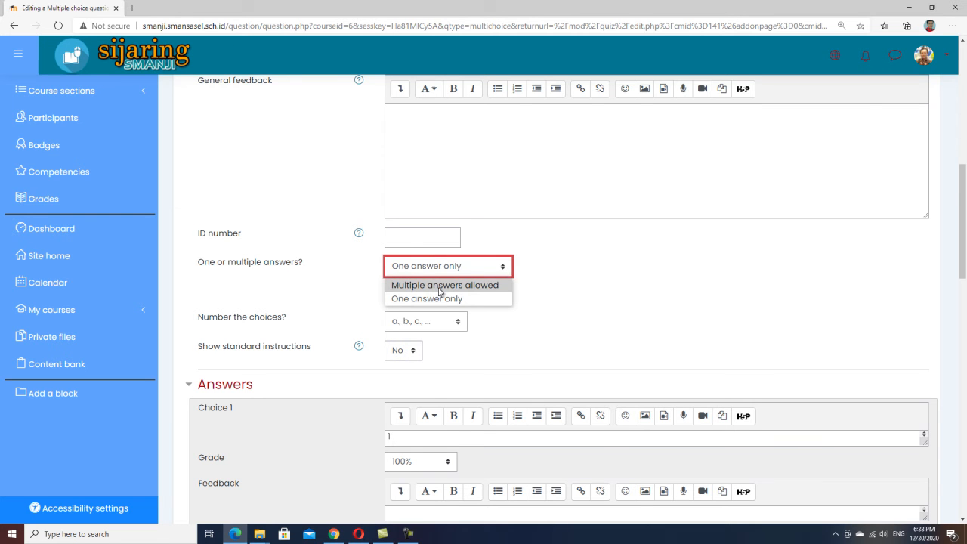
left_click(626, 287)
scroll(567, 305, "down", 4)
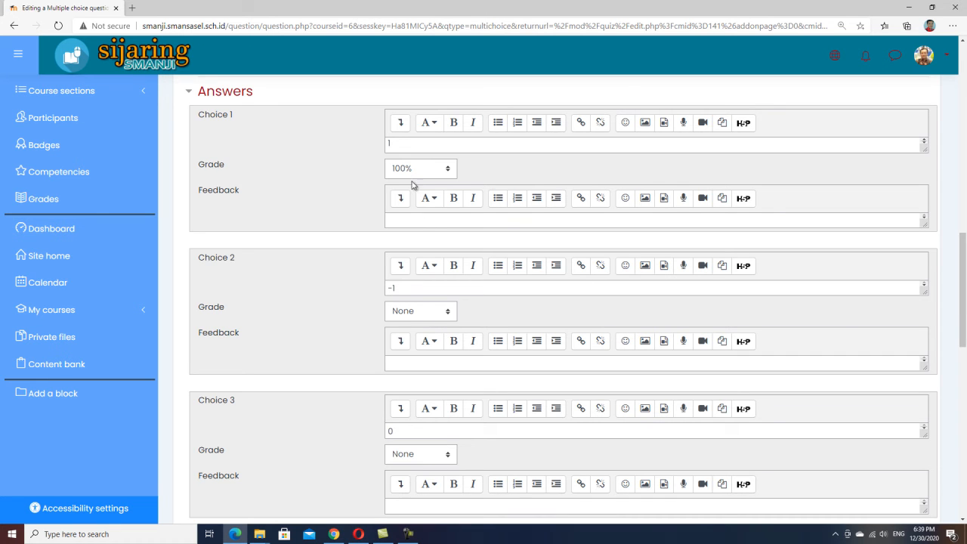
scroll(473, 380, "down", 6)
scroll(451, 370, "up", 4)
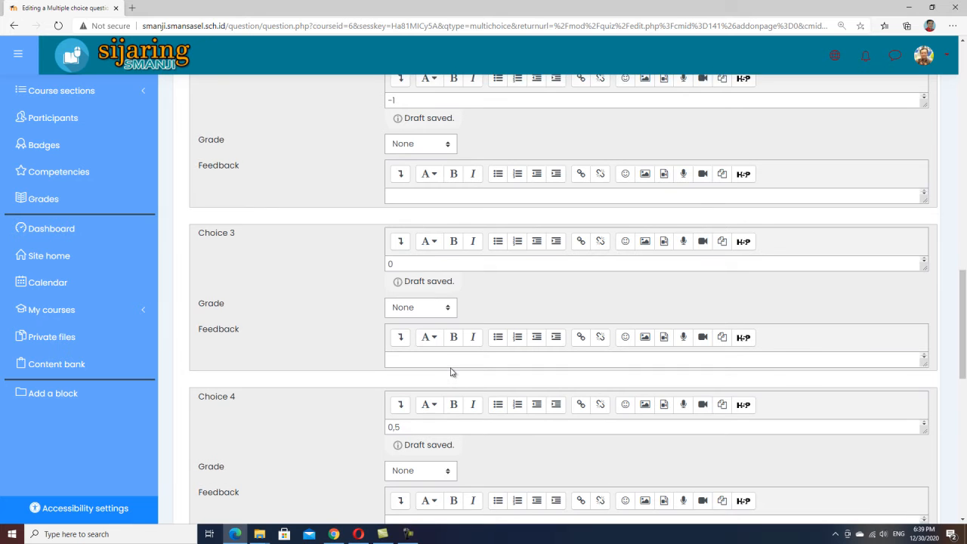
scroll(451, 371, "up", 3)
left_click(413, 320)
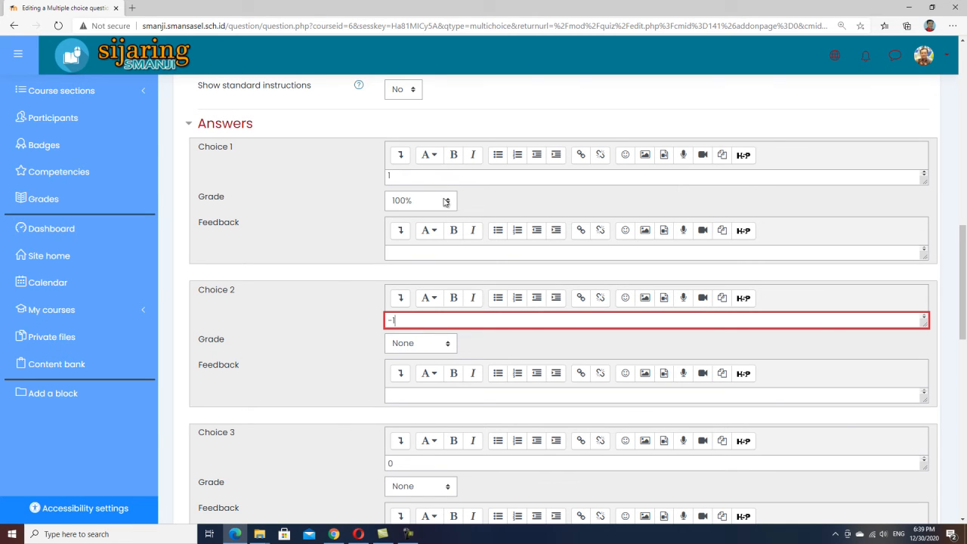
left_click_drag(393, 176, 388, 176)
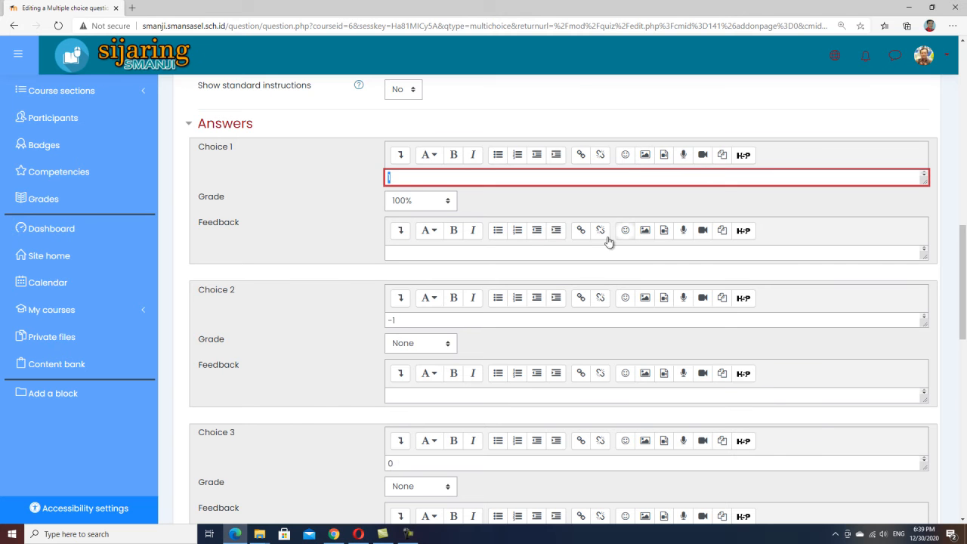
Step: Save the completed multiple-choice question and return to the quiz's question list
scroll(298, 239, "down", 4)
scroll(400, 291, "down", 3)
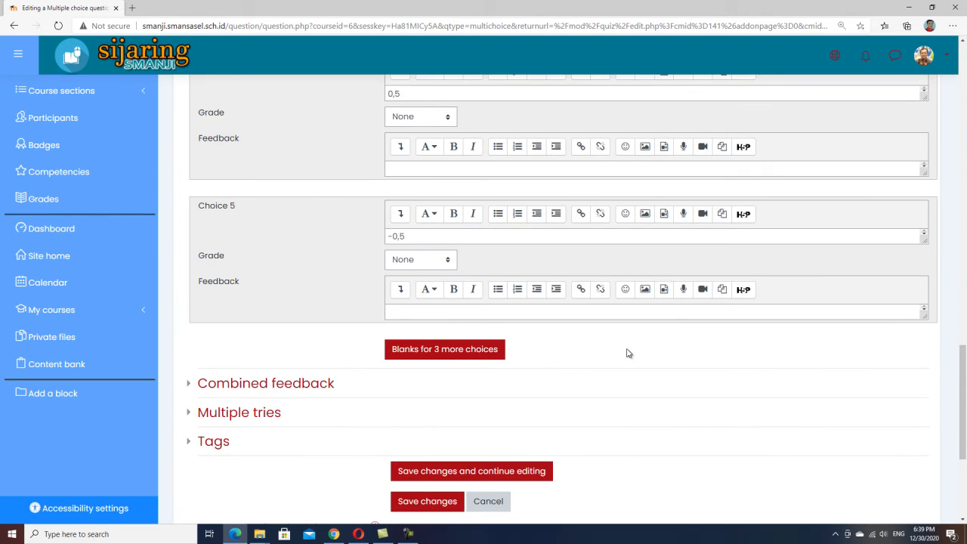
scroll(529, 351, "down", 1)
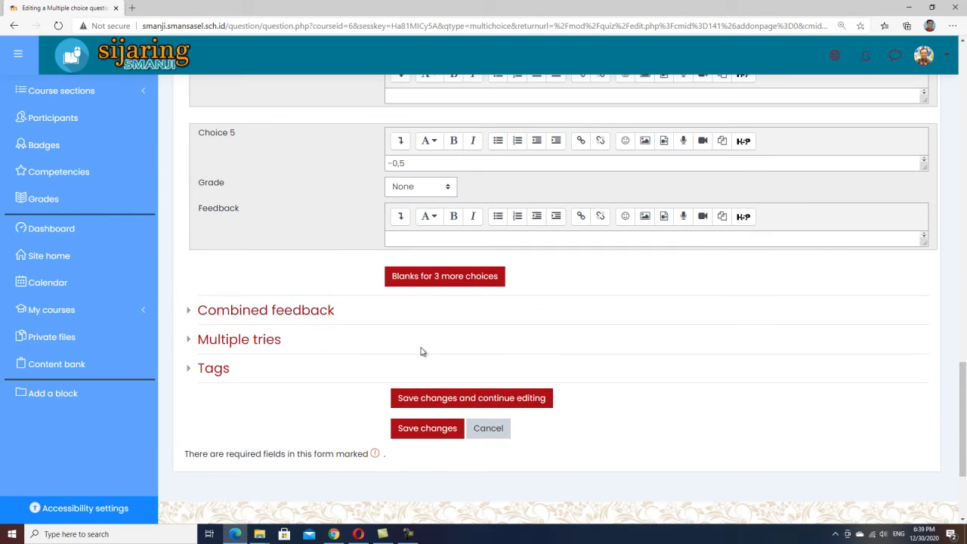
left_click(428, 429)
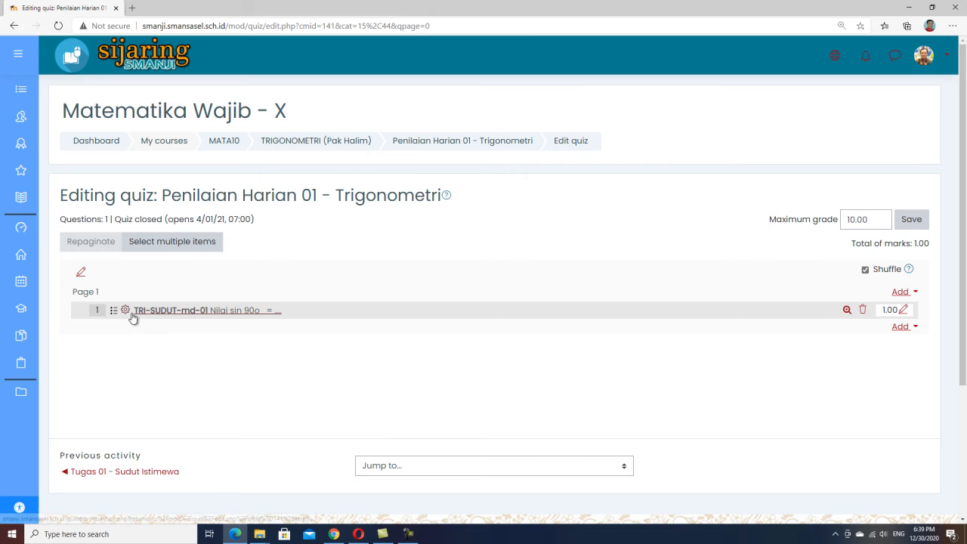
Step: Add a new multiple-choice question to the quiz after TRI-SUDUT-md-01
left_click(905, 326)
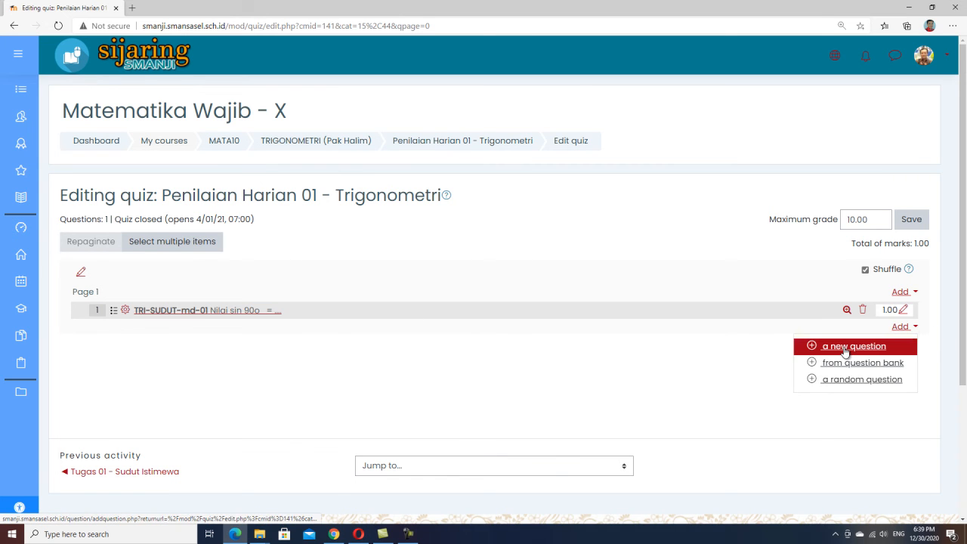
left_click(851, 347)
left_click(351, 183)
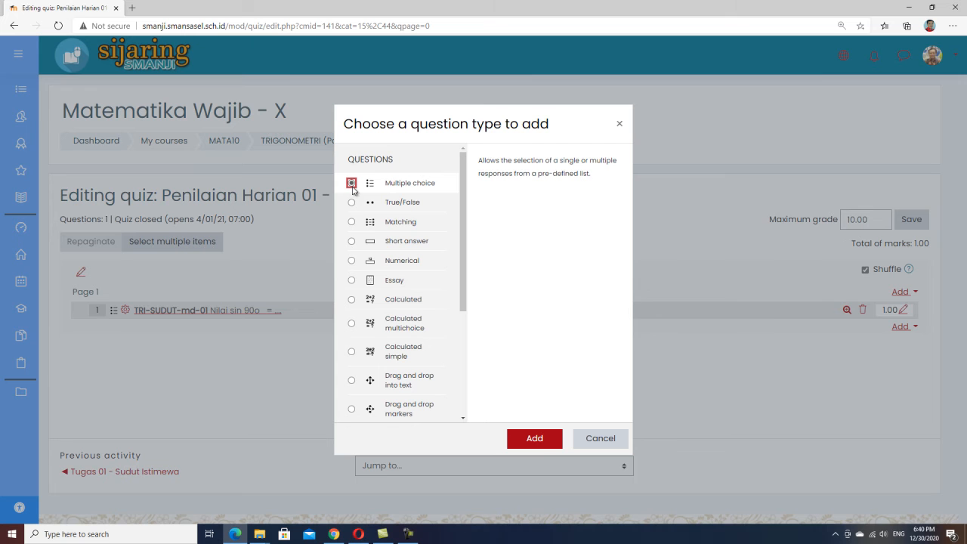
left_click(537, 440)
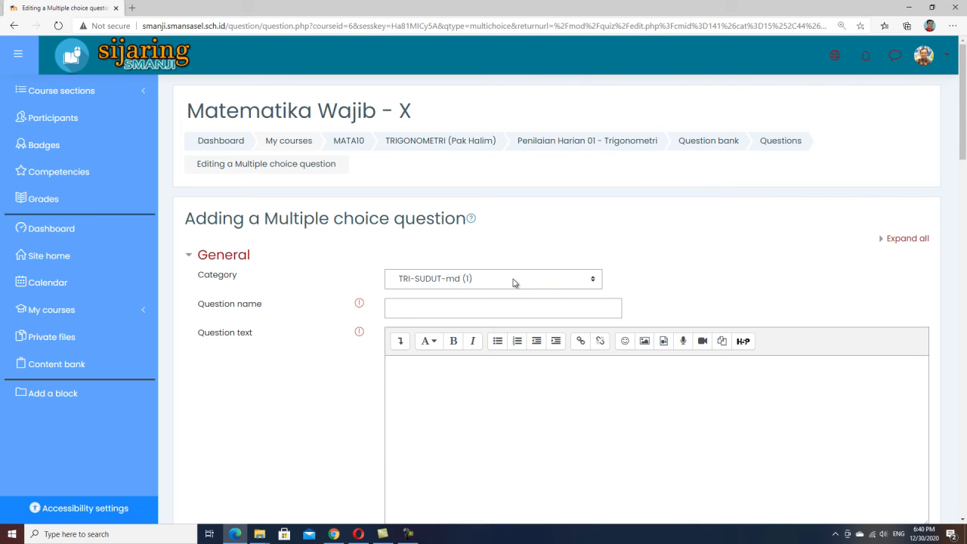
Step: Keep the new question in category TRI-SUDUT-md and name it TRI-SUDUT-md-02
left_click(513, 282)
left_click(513, 283)
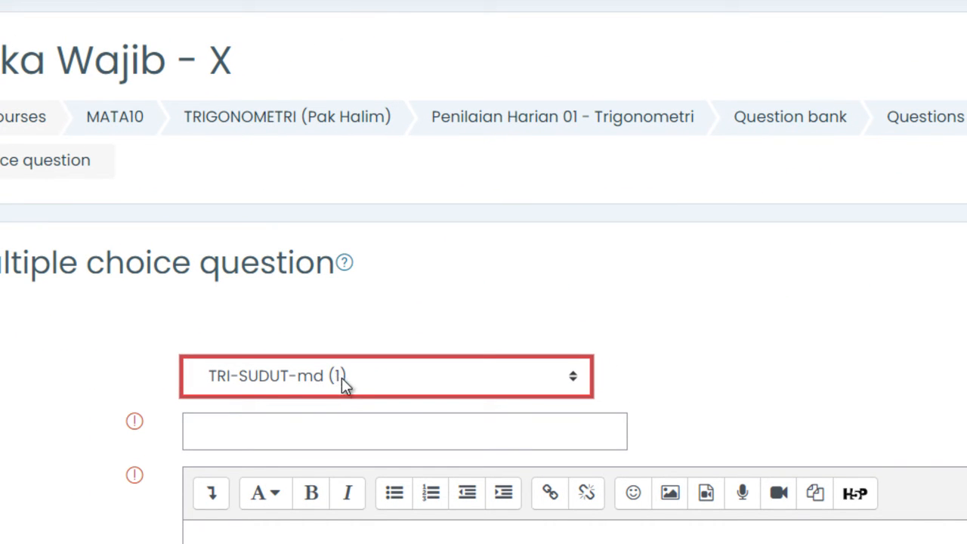
left_click(568, 381)
left_click(703, 362)
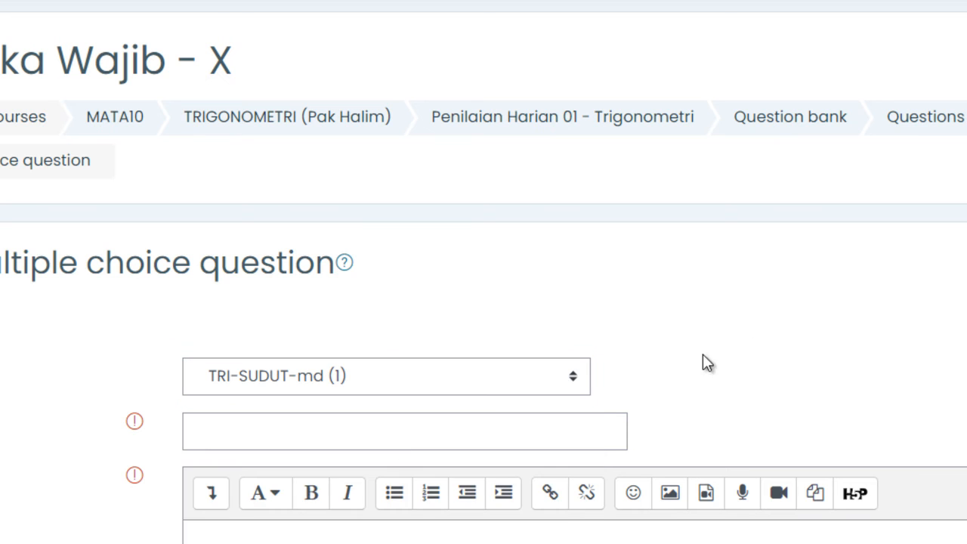
left_click(210, 432)
left_click(278, 474)
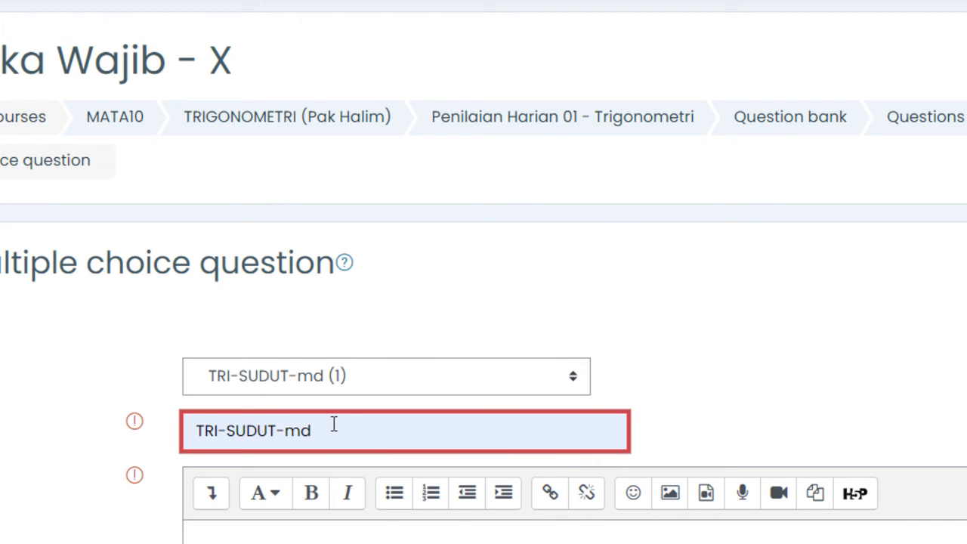
type("-02")
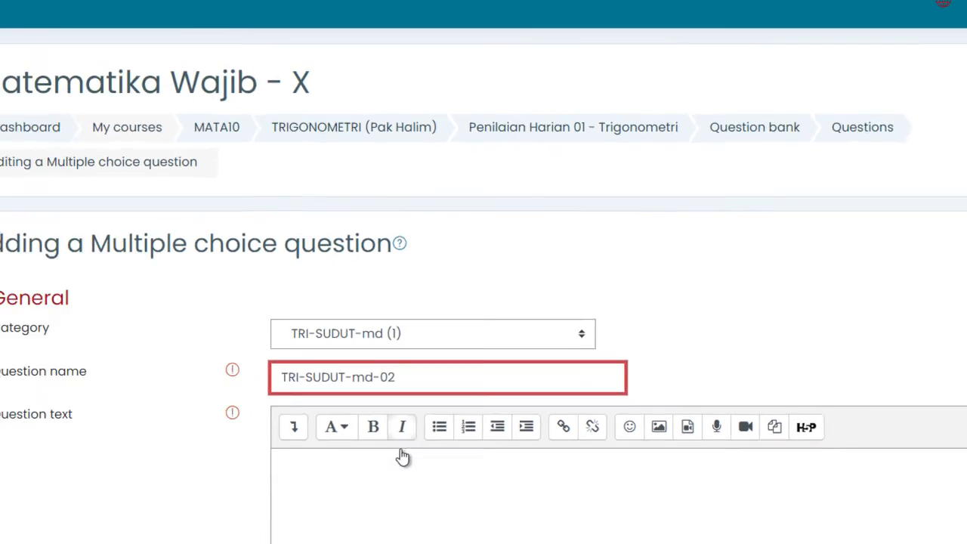
Step: Enter the question text "Sudut yang terletak di depan sisi miring segitiga siku-siku besarnya ... derajat"
left_click(368, 474)
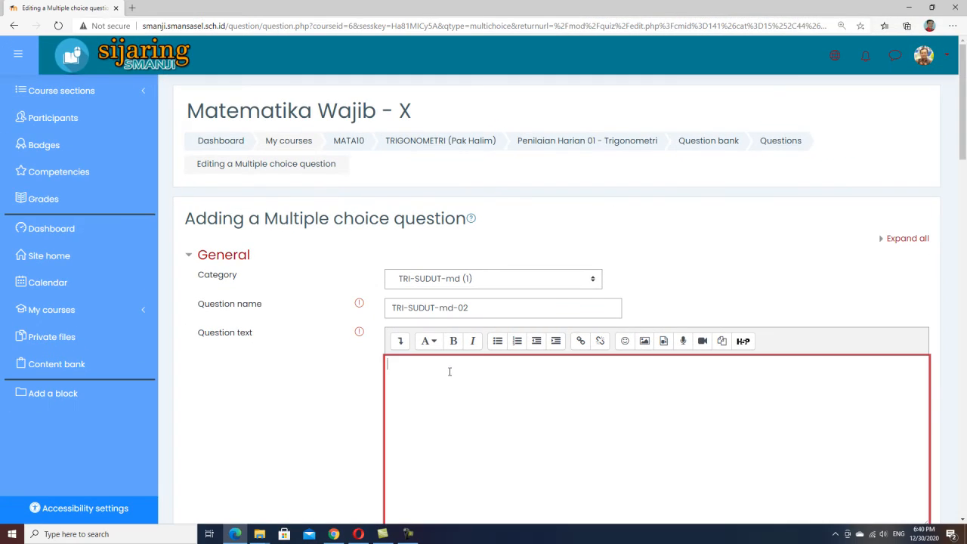
type("Sudut yang terletak di depan sisi miring segitiga sik")
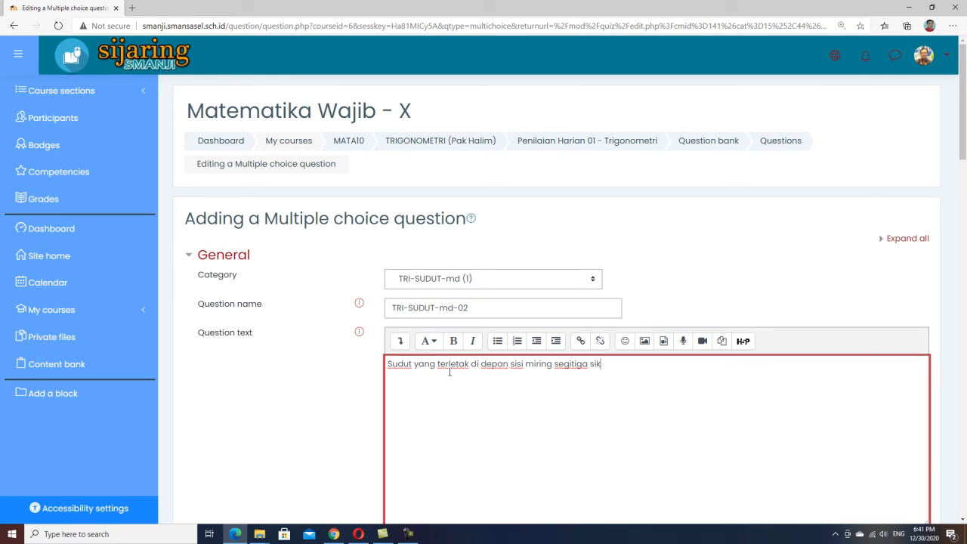
type("u-siku besarnya ... derajat")
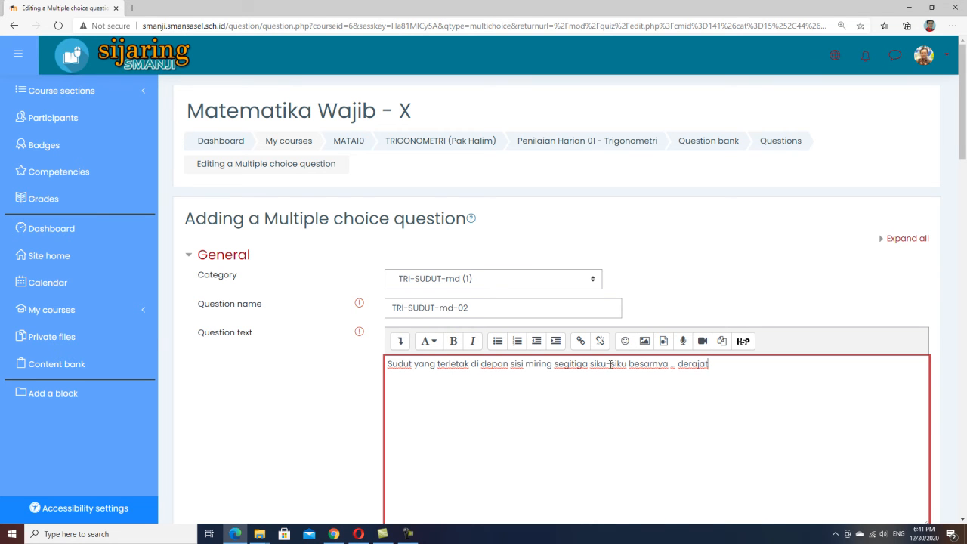
Step: Enter 90 as the answer text of Choice 1 and 45 as that of Choice 2
scroll(672, 327, "down", 1)
scroll(754, 305, "down", 1)
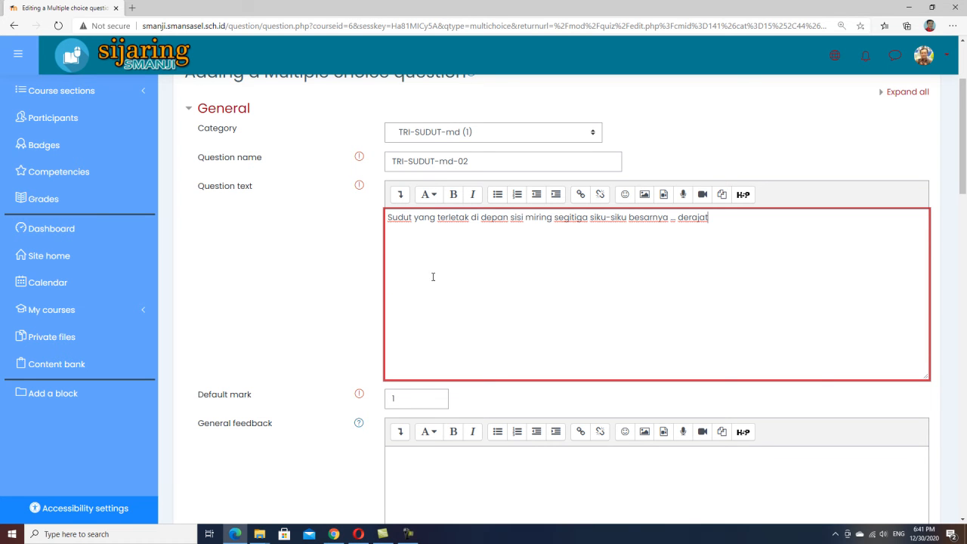
scroll(434, 309, "down", 1)
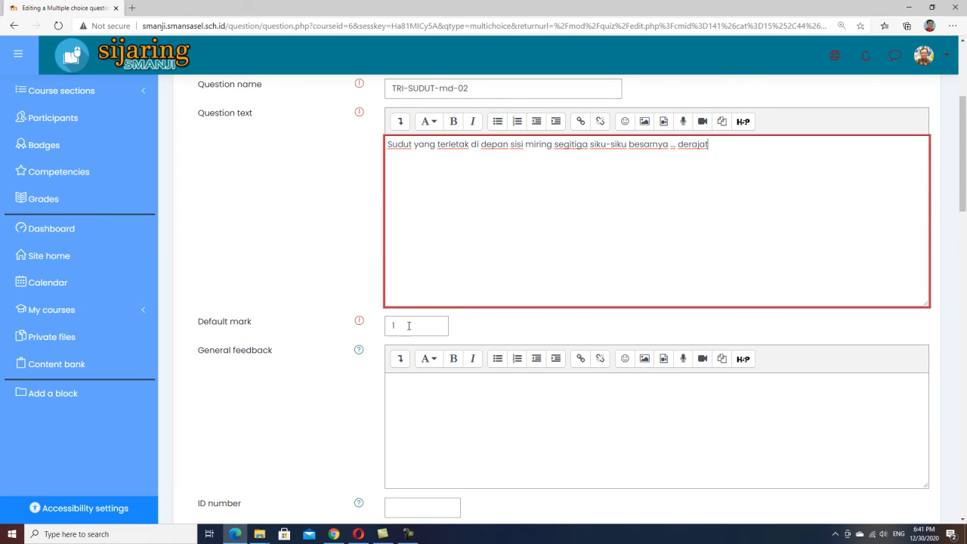
scroll(449, 352, "down", 2)
scroll(424, 368, "down", 1)
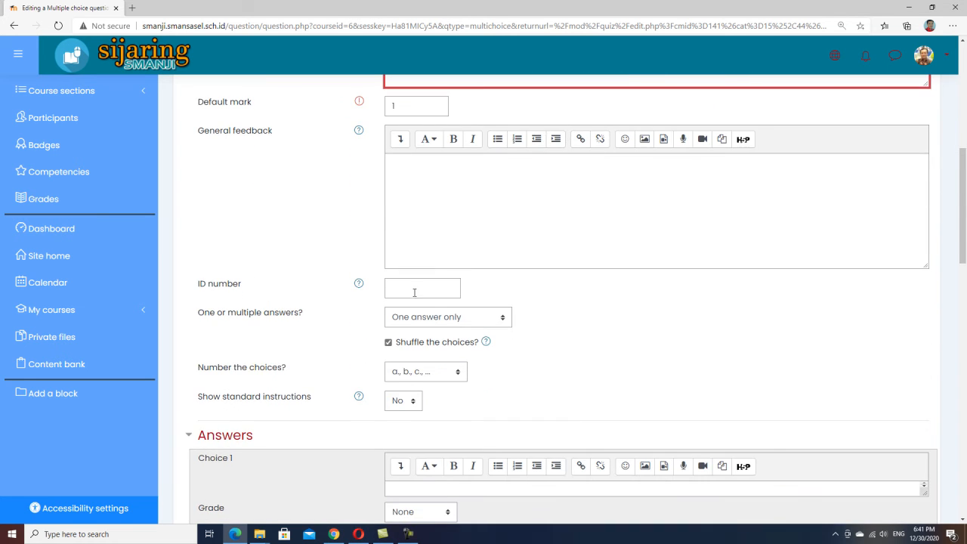
scroll(411, 282, "down", 1)
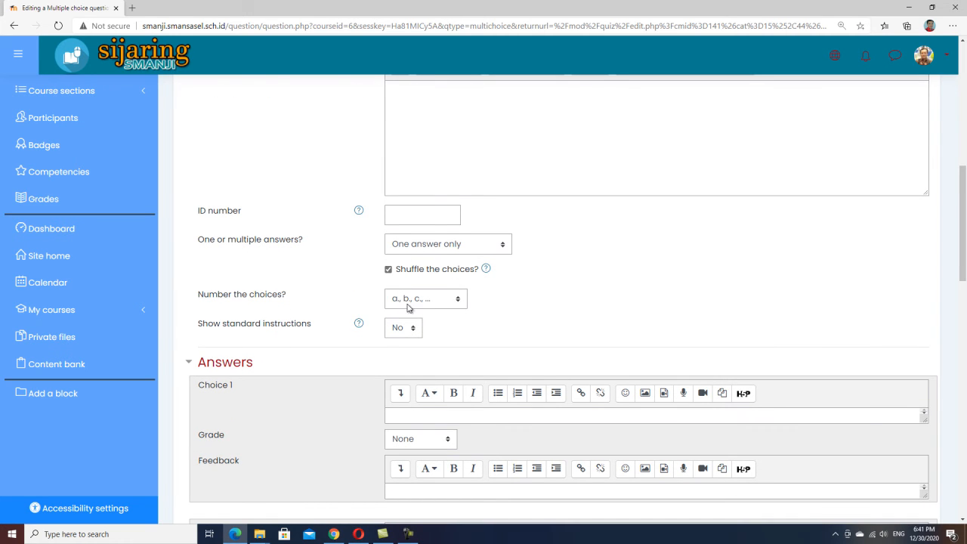
scroll(478, 374, "down", 1)
left_click(397, 344)
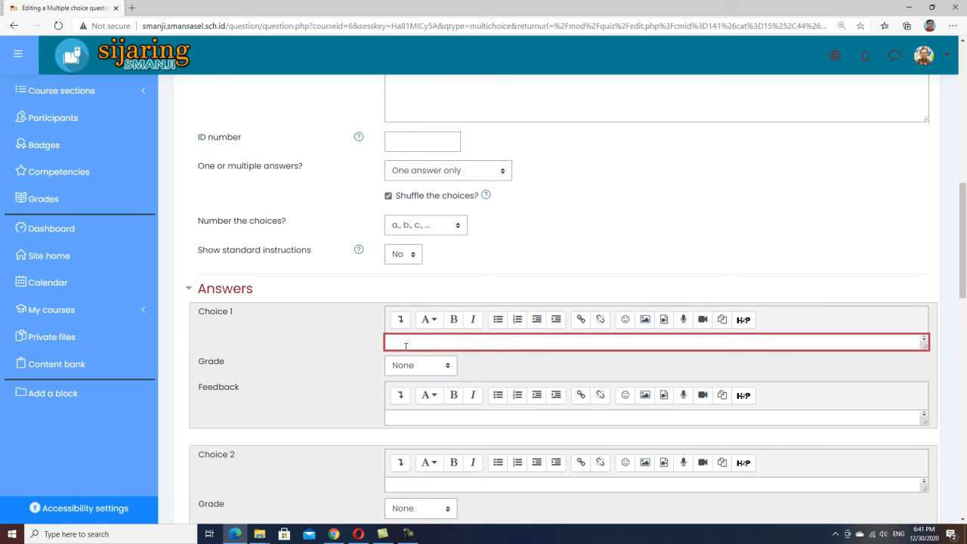
type("90")
scroll(415, 406, "down", 1)
left_click(402, 413)
type("45")
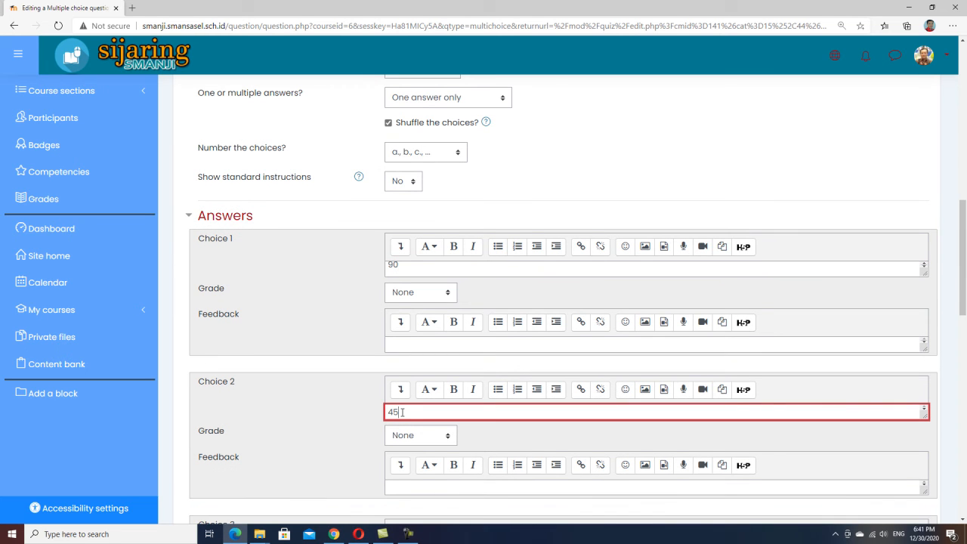
Step: Enter 30, 15 and 0 as the answer texts of Choices 3, 4 and 5
scroll(399, 412, "down", 2)
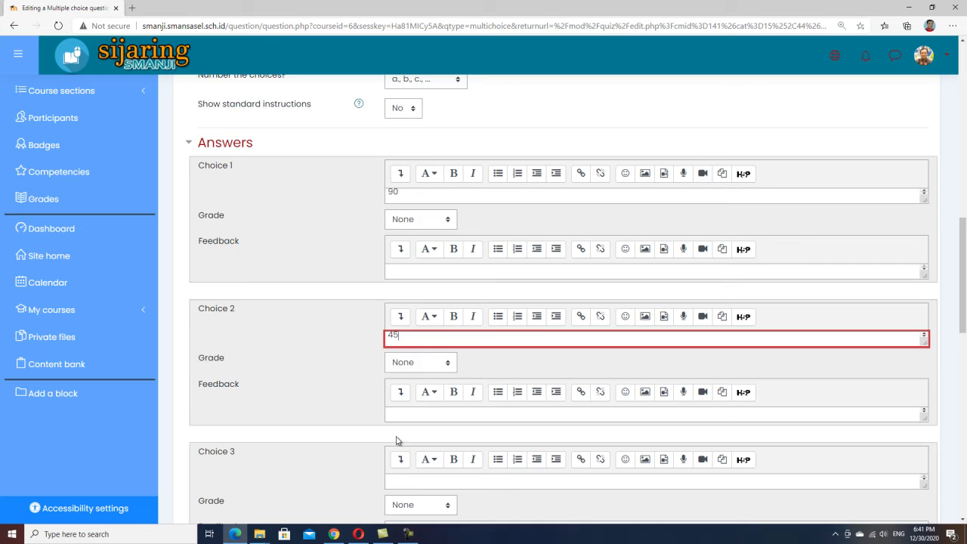
left_click(405, 407)
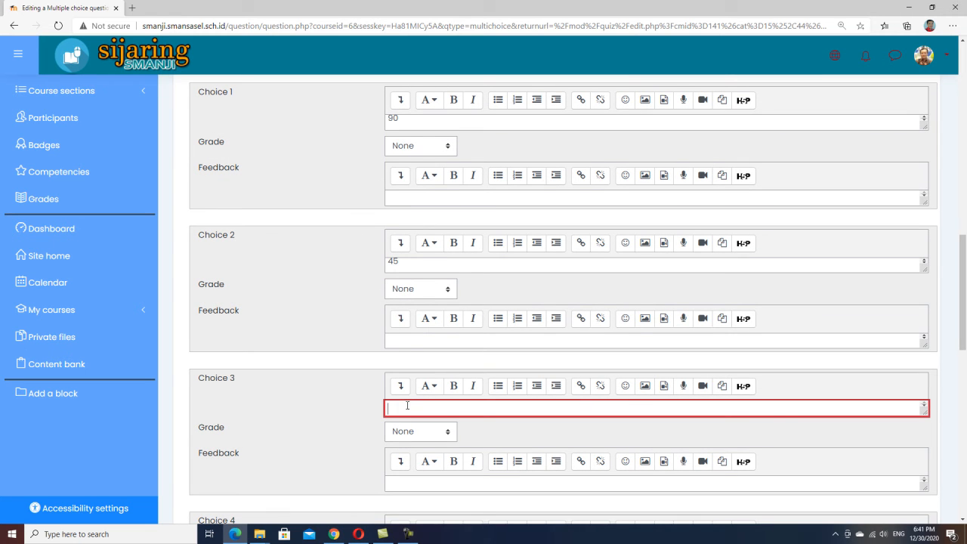
type("30")
scroll(407, 405, "down", 2)
left_click(407, 405)
type("15")
scroll(410, 407, "down", 3)
left_click(406, 327)
type("0")
Step: Set the grade of Choice 1, the answer 90, to 100%
scroll(419, 336, "up", 4)
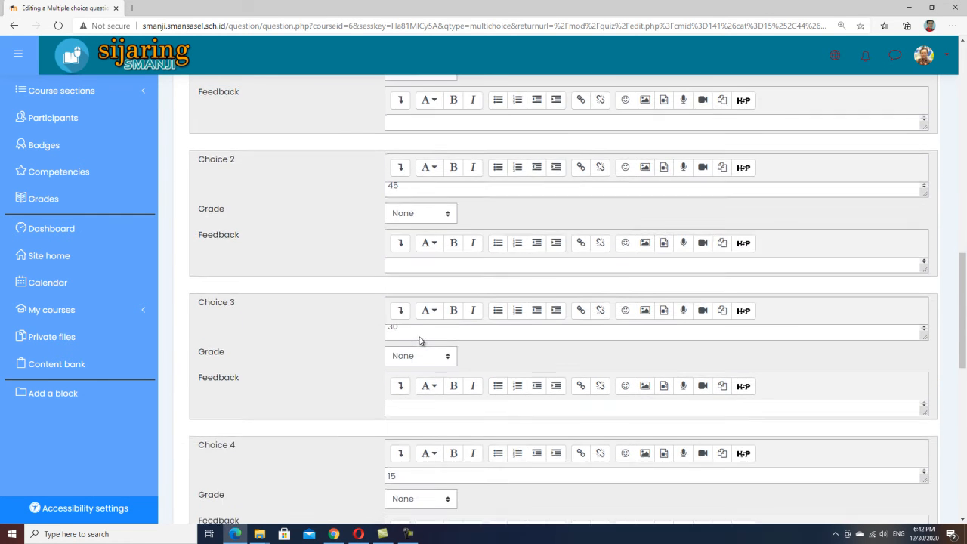
scroll(453, 257, "up", 2)
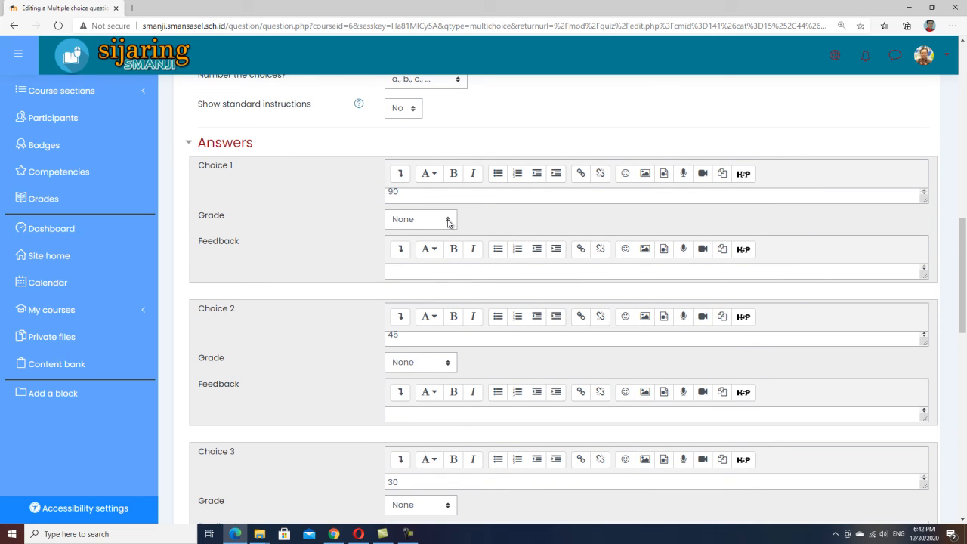
left_click(448, 221)
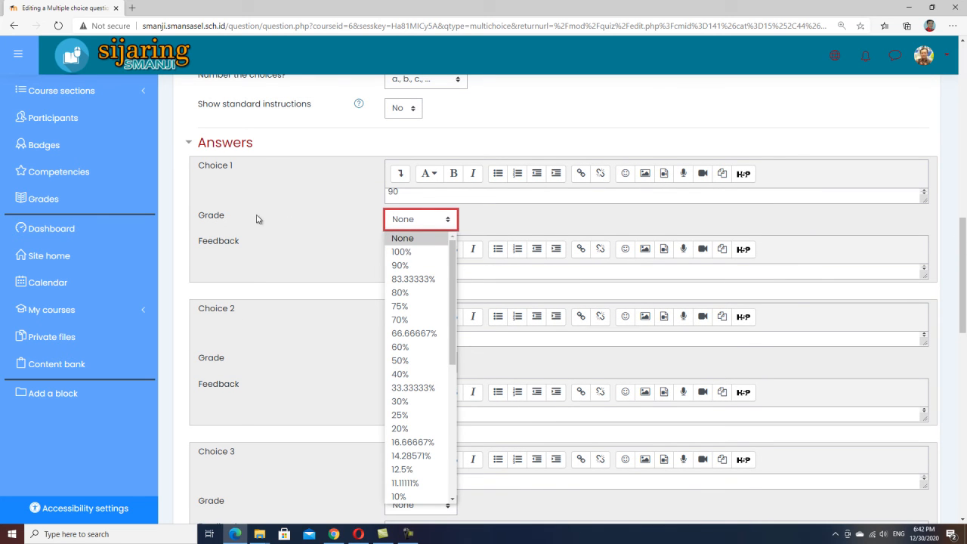
left_click(401, 252)
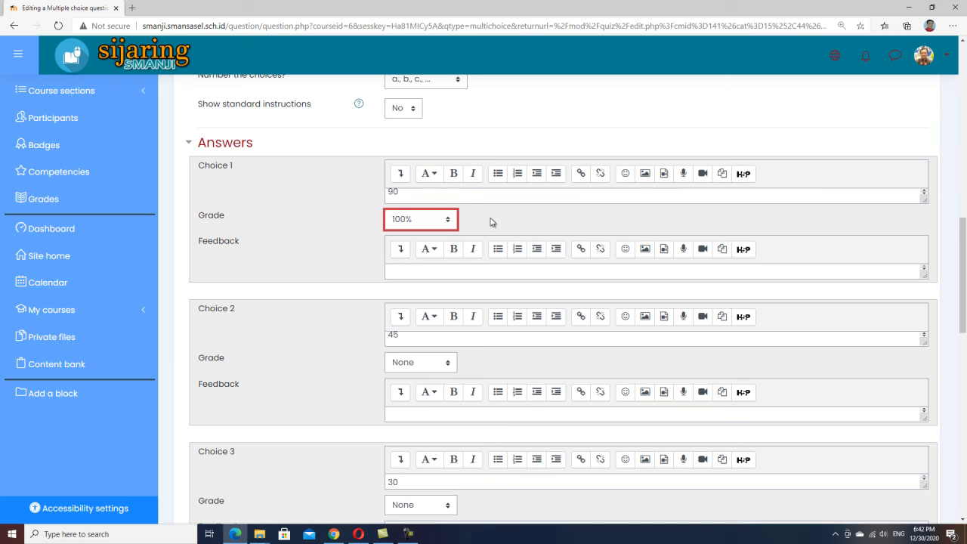
Step: Save question TRI-SUDUT-md-02 and return to the quiz's question list
scroll(489, 222, "down", 8)
right_click(496, 305)
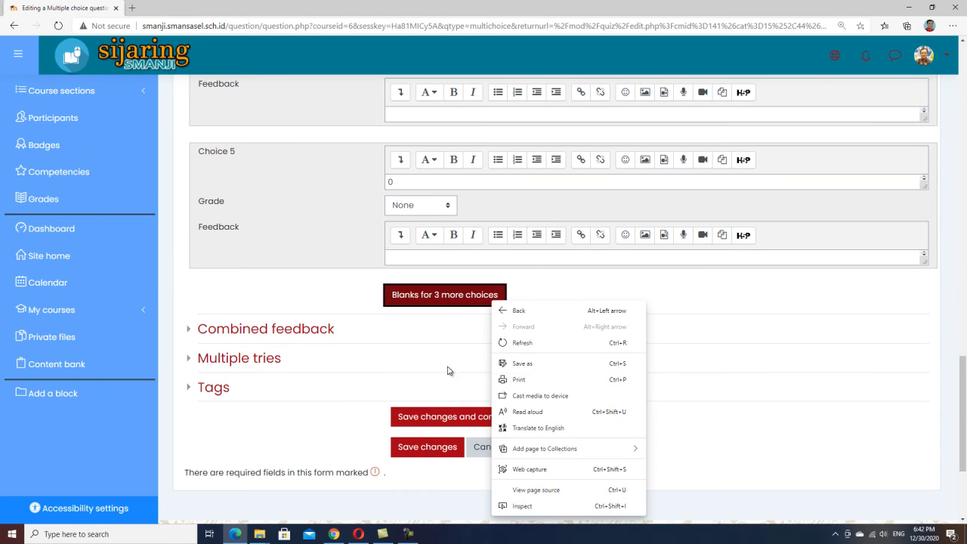
right_click(383, 440)
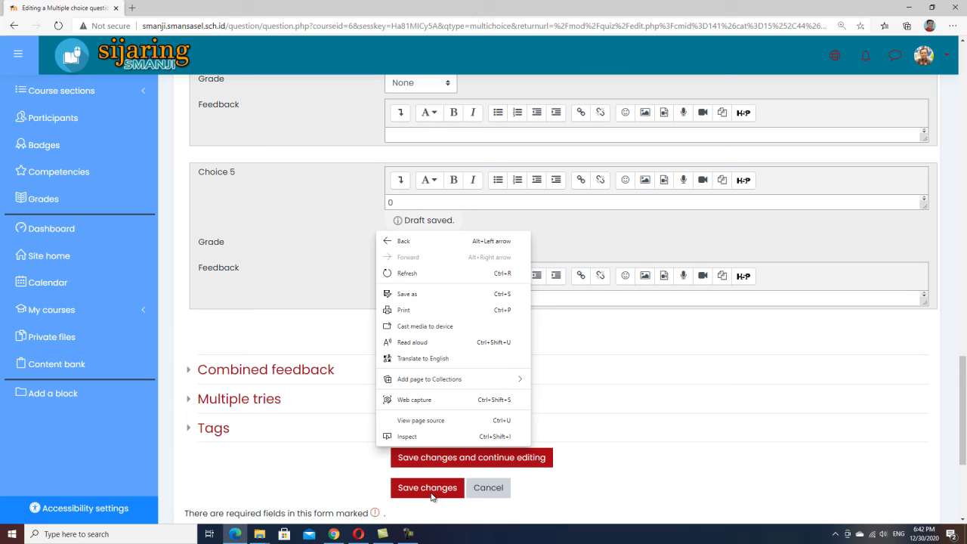
left_click(429, 488)
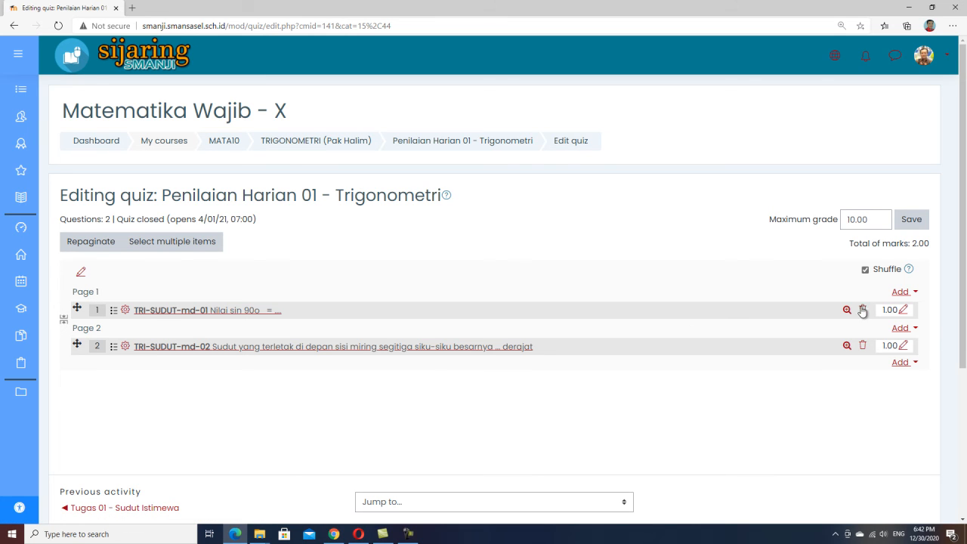
Step: Add a new True/False question at the end of the quiz, after TRI-SUDUT-md-02
left_click(907, 362)
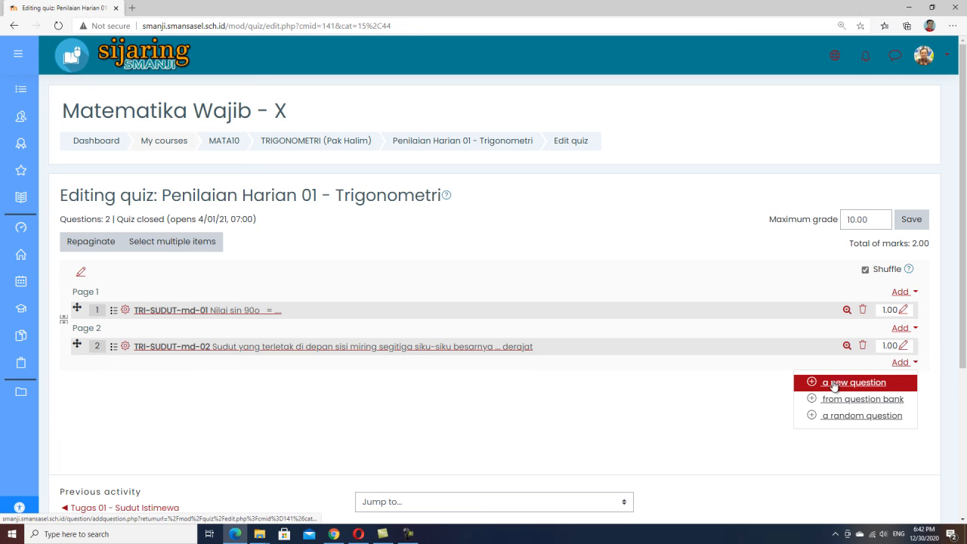
left_click(808, 385)
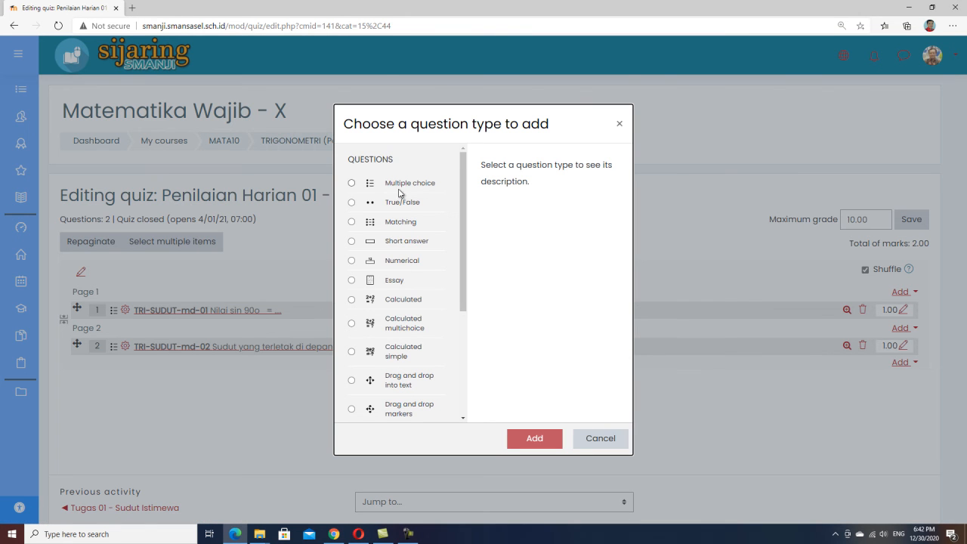
left_click(351, 202)
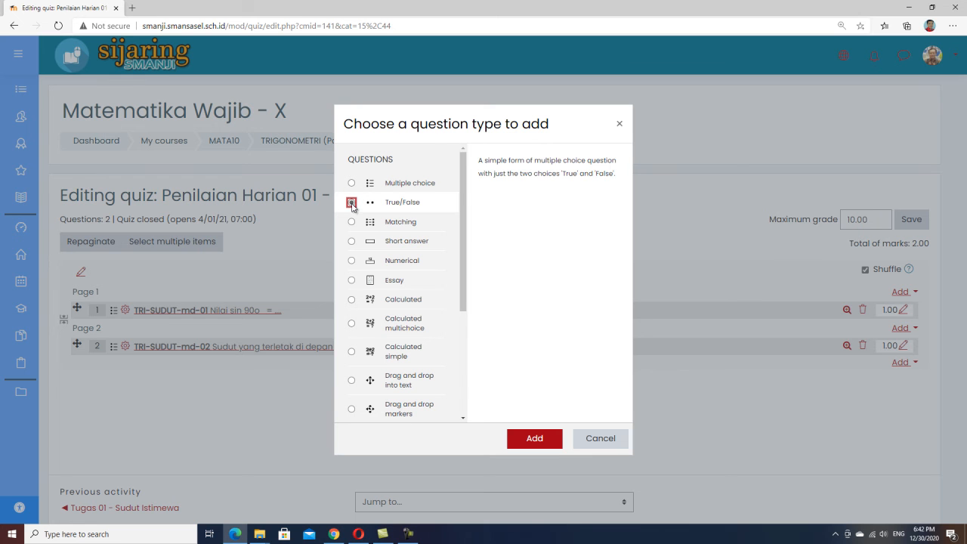
left_click(547, 439)
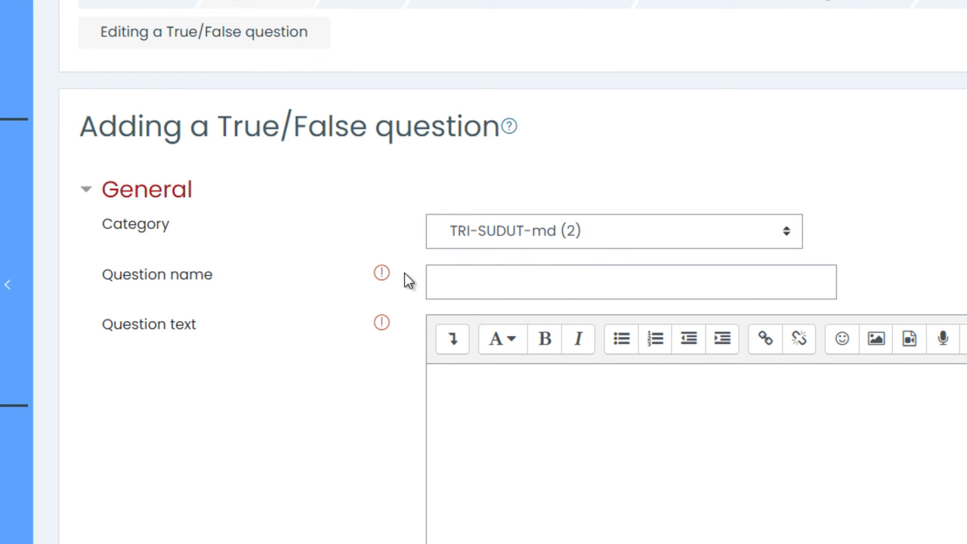
Step: Assign the True/False question to category TRI-SUDUT-sd and name it TRI-SUDUT-sd-01-bs
left_click(462, 283)
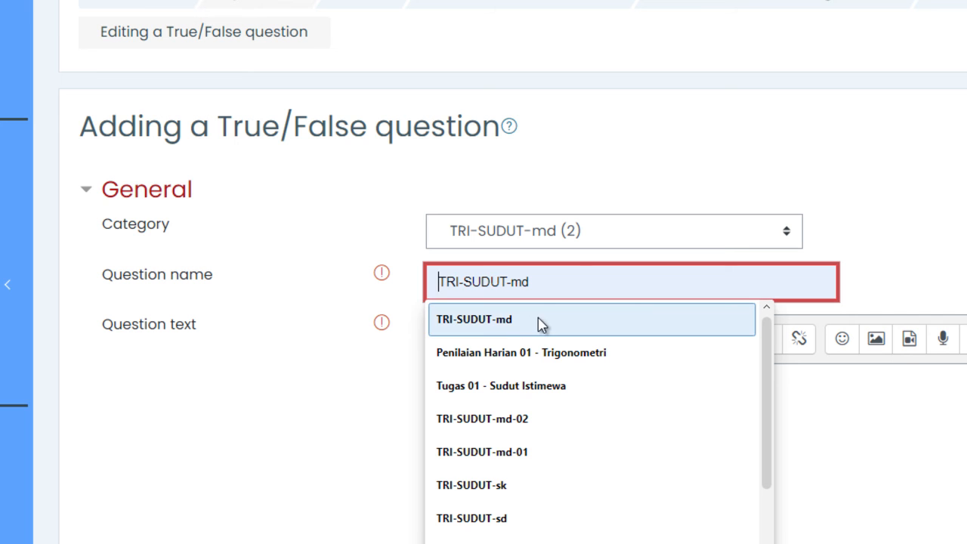
left_click(786, 237)
left_click(790, 234)
left_click(790, 235)
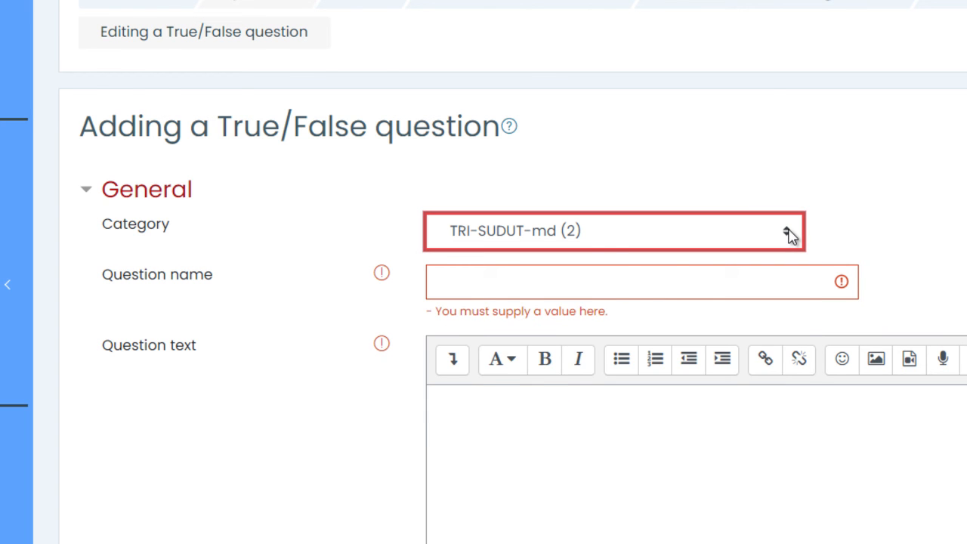
left_click(790, 234)
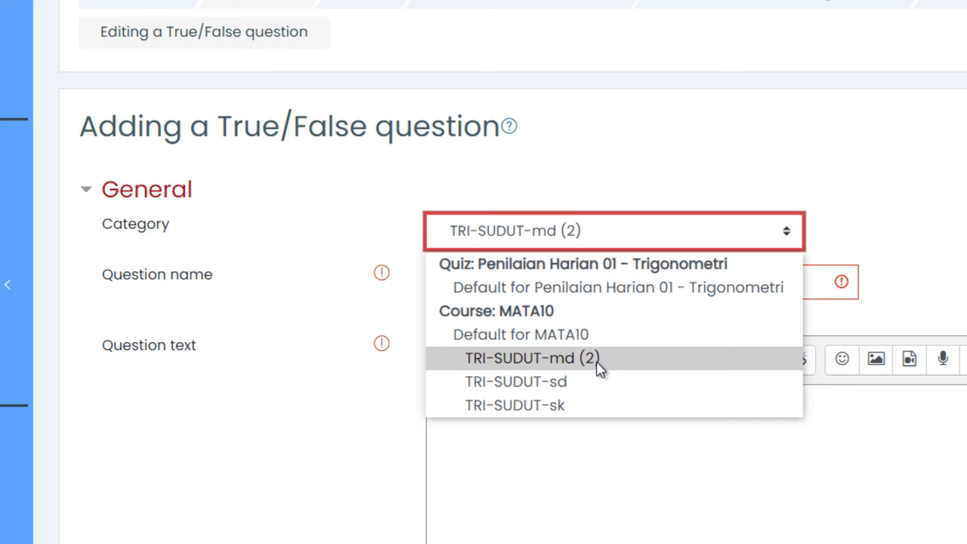
left_click(568, 384)
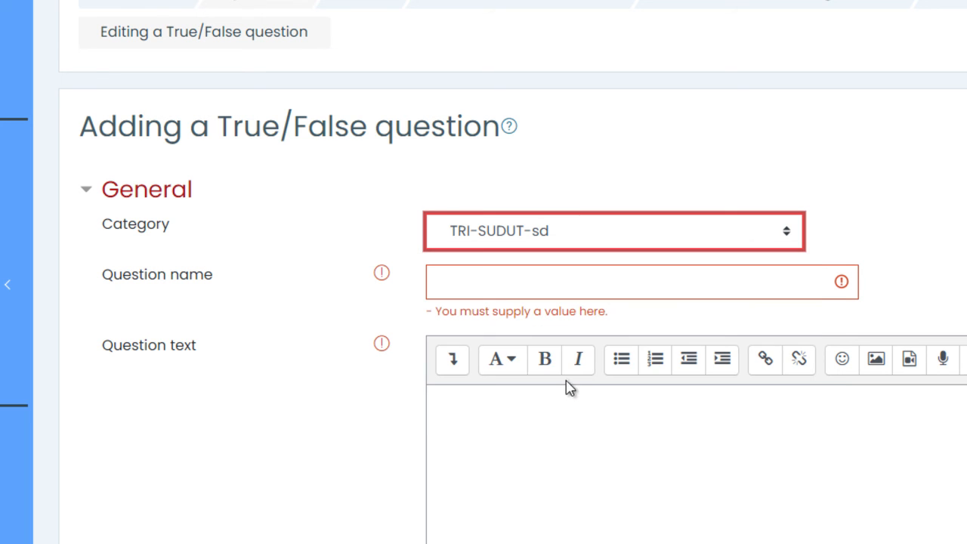
left_click(483, 284)
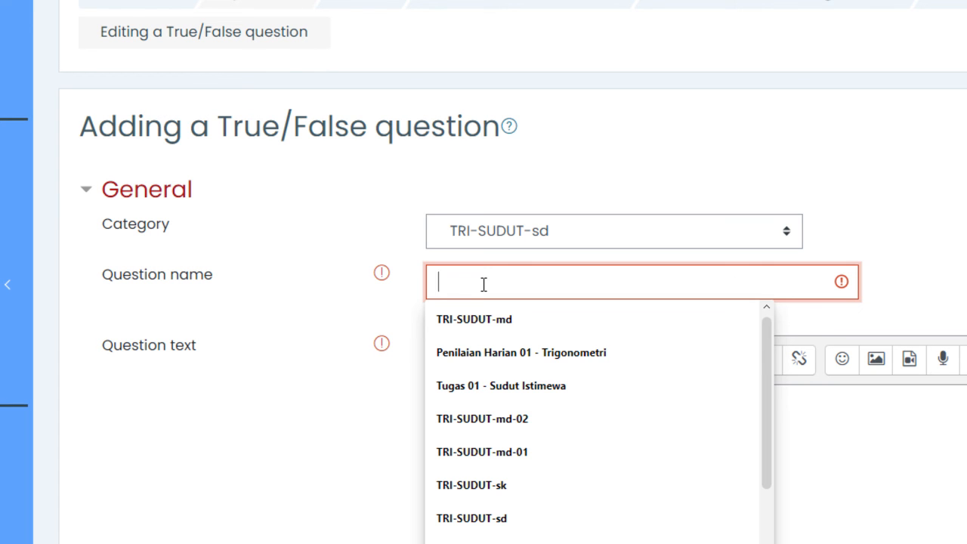
type("TRI-SUDUT-sd-01-bs")
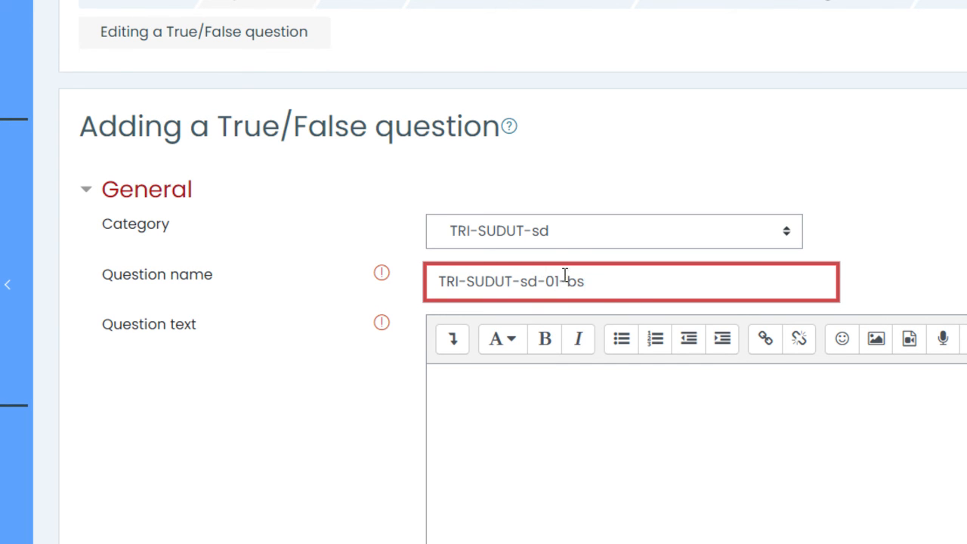
left_click_drag(560, 281, 591, 277)
left_click(569, 281)
left_click_drag(569, 281, 629, 280)
left_click(598, 278)
Step: Enter "Nilai tan x tertinggi adalah 1" as the question text of the True/False question
left_click(493, 380)
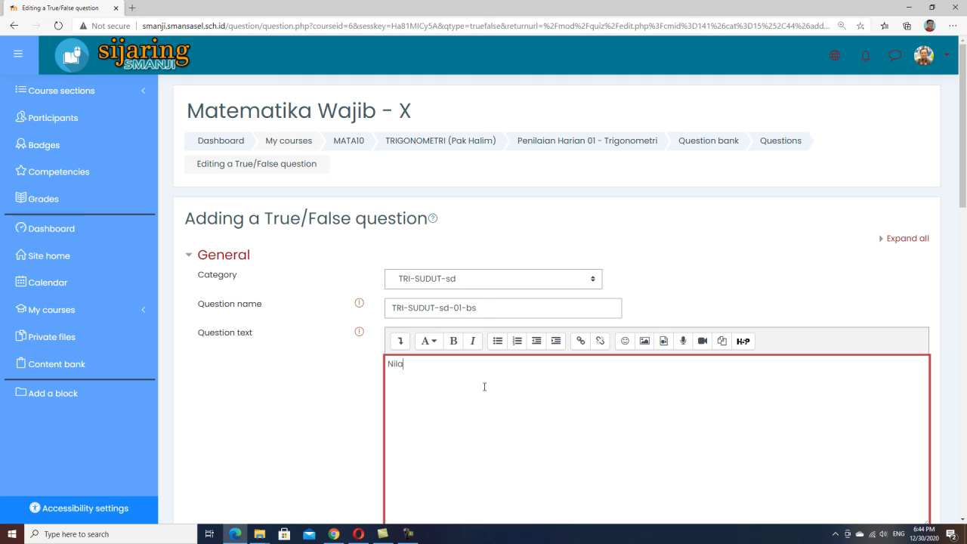
type("Nilai tan x tertinggi adalah 1")
scroll(469, 340, "down", 3)
scroll(426, 322, "down", 1)
scroll(431, 276, "down", 2)
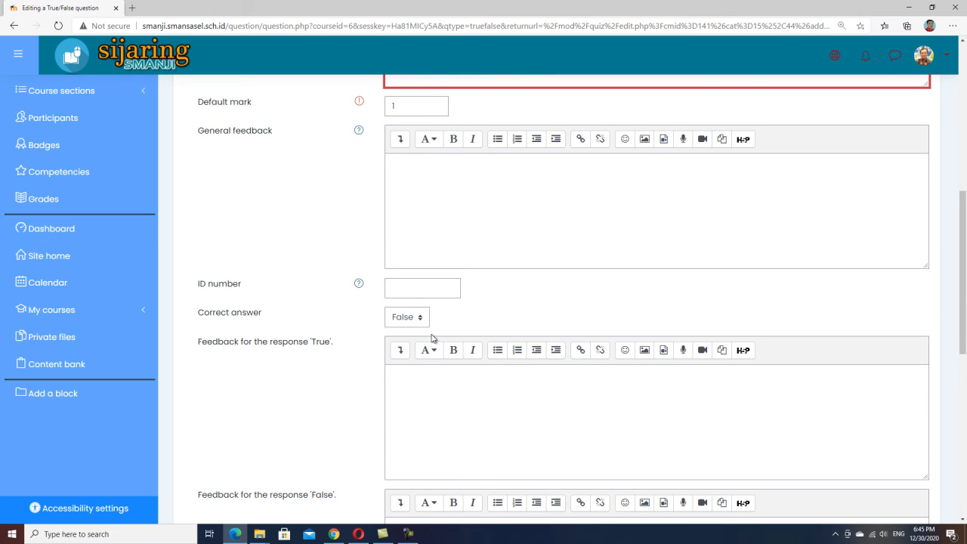
scroll(479, 290, "up", 5)
left_click_drag(512, 292, 379, 294)
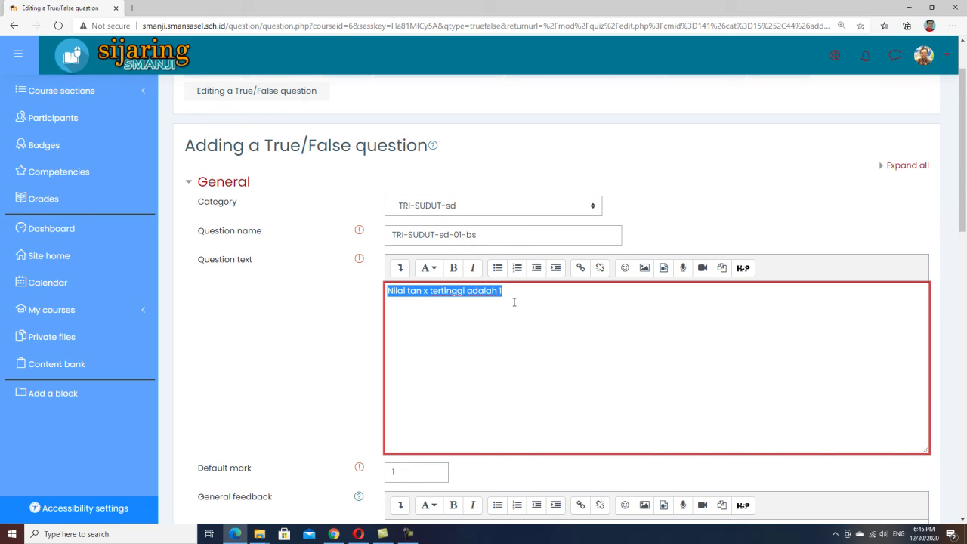
Step: Try True as the question's correct answer and set it back to False
scroll(503, 291, "down", 6)
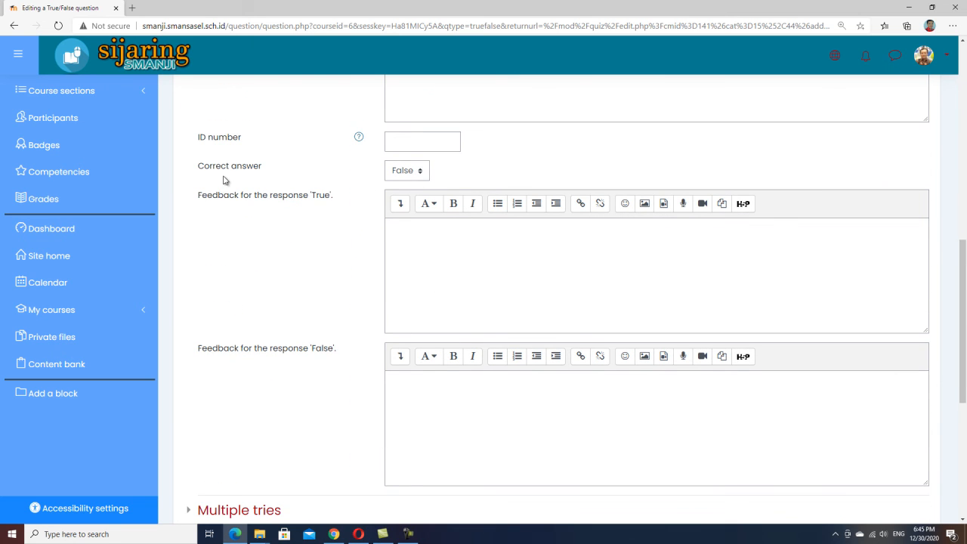
left_click(418, 174)
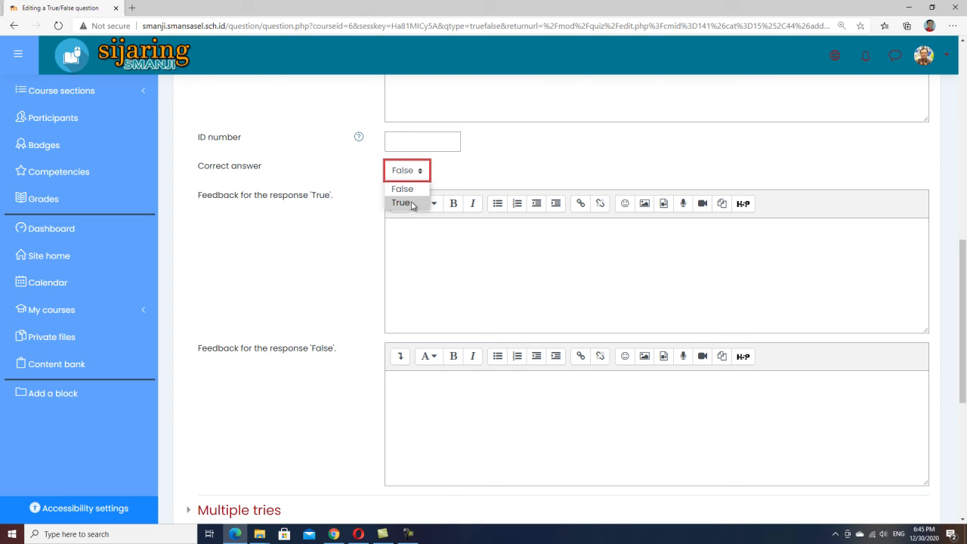
left_click(413, 204)
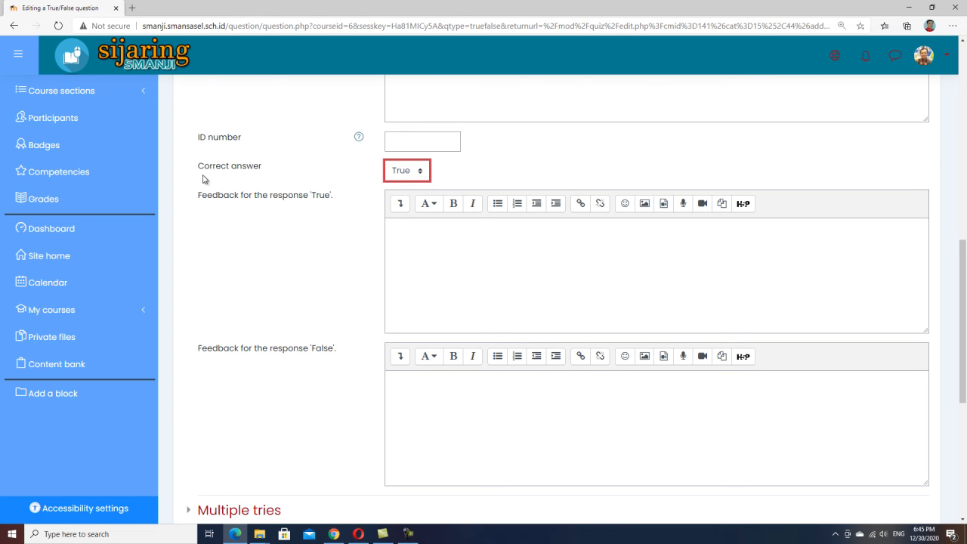
left_click(421, 174)
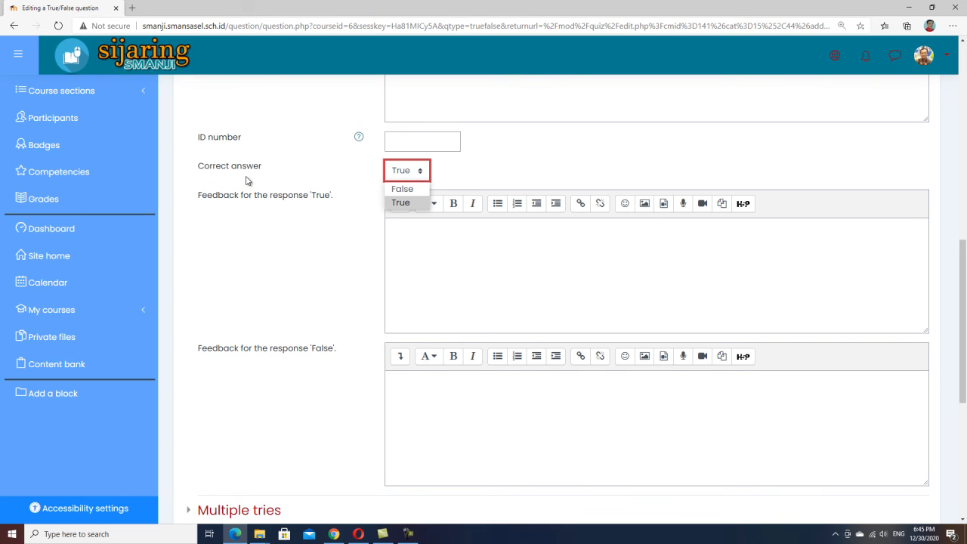
left_click(411, 190)
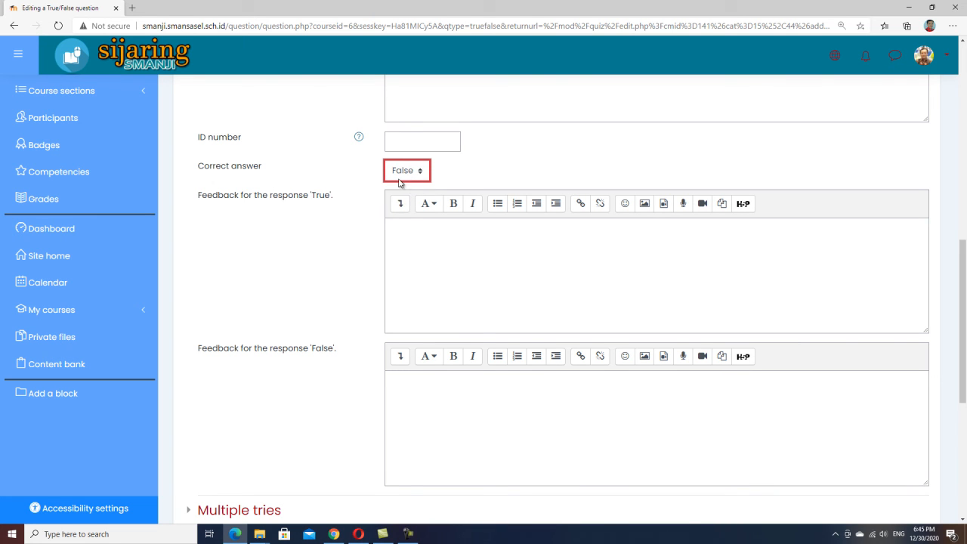
Step: Enter the feedback "Anda benar" for the response 'True' and "Side Salak" for the response 'False'
left_click(406, 225)
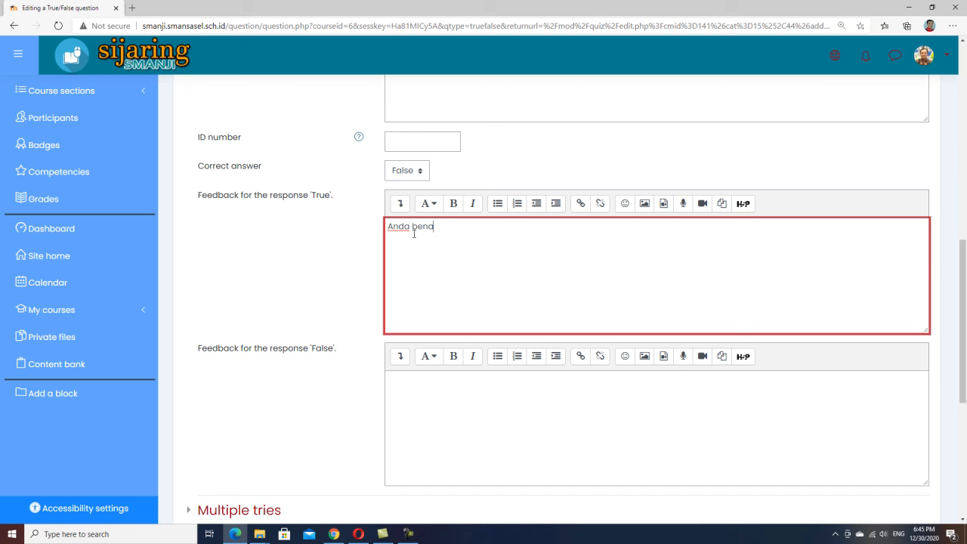
left_click(418, 385)
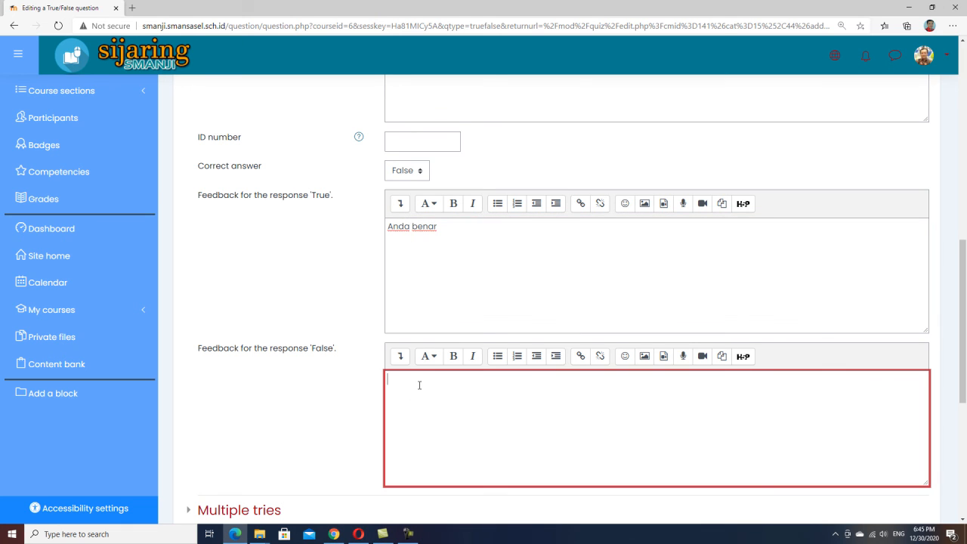
type("Side Sla")
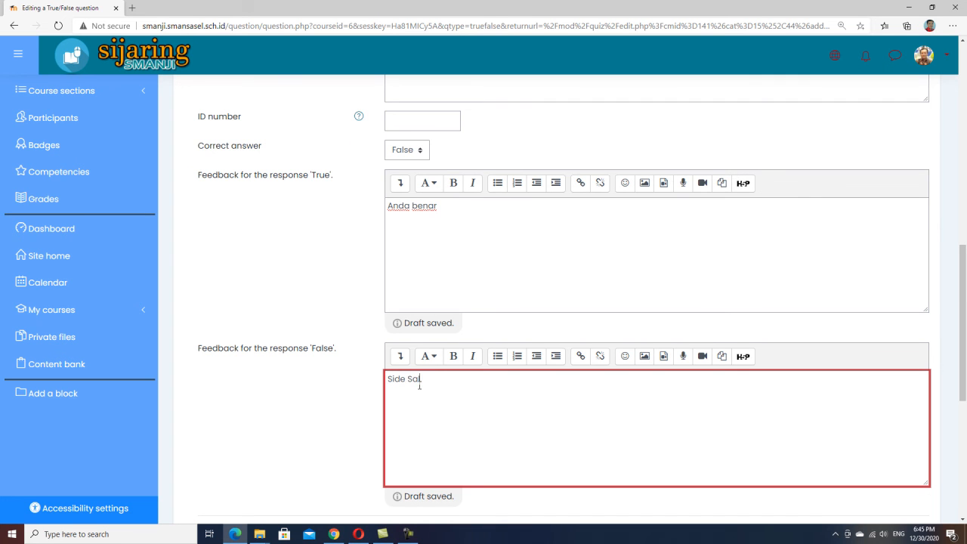
scroll(419, 386, "up", 3)
scroll(475, 266, "down", 3)
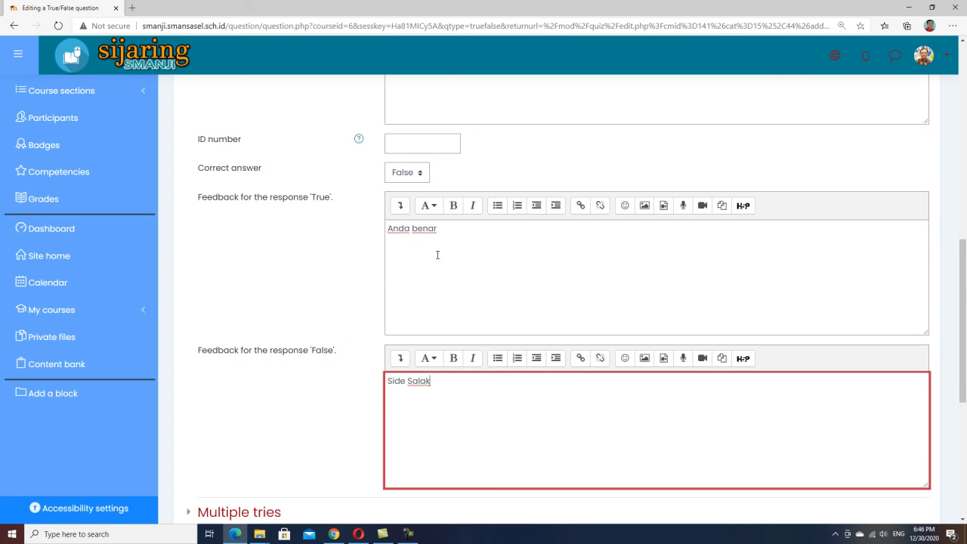
Step: Clear the feedback texts of both the 'True' and 'False' responses
left_click_drag(459, 229, 217, 227)
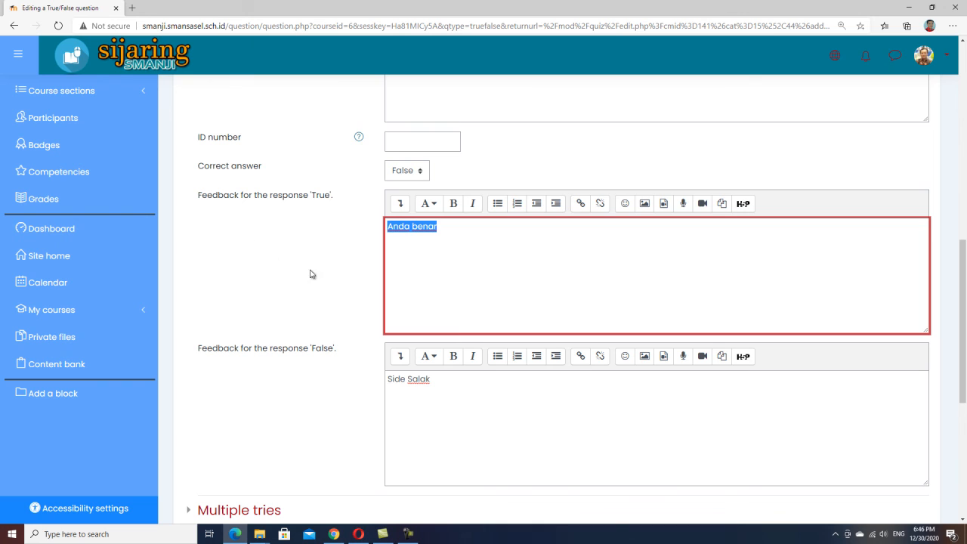
key("BackSpace")
left_click_drag(444, 376, 370, 381)
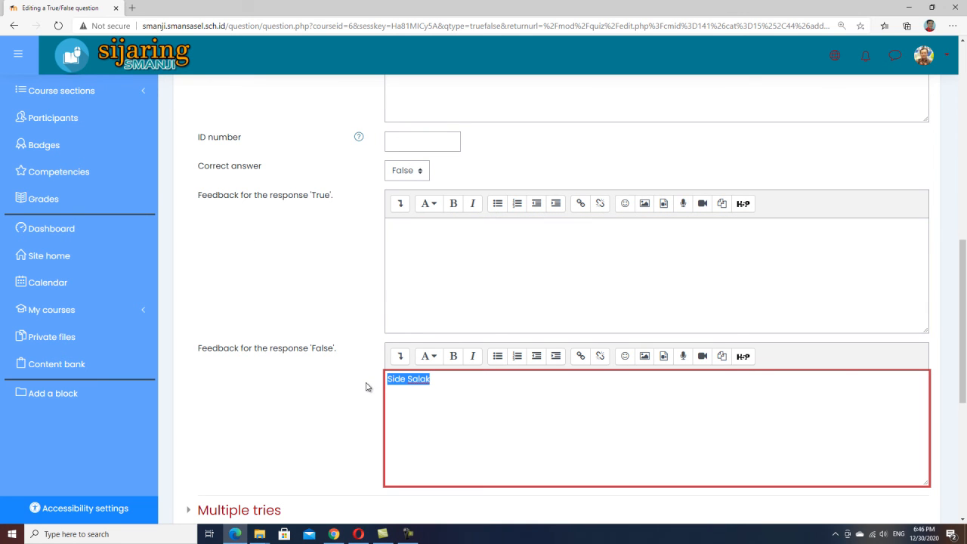
key("BackSpace")
Step: Save question TRI-SUDUT-sd-01-bs to return to the quiz's question list, and save the quiz's maximum grade of 10.00
scroll(423, 265, "down", 4)
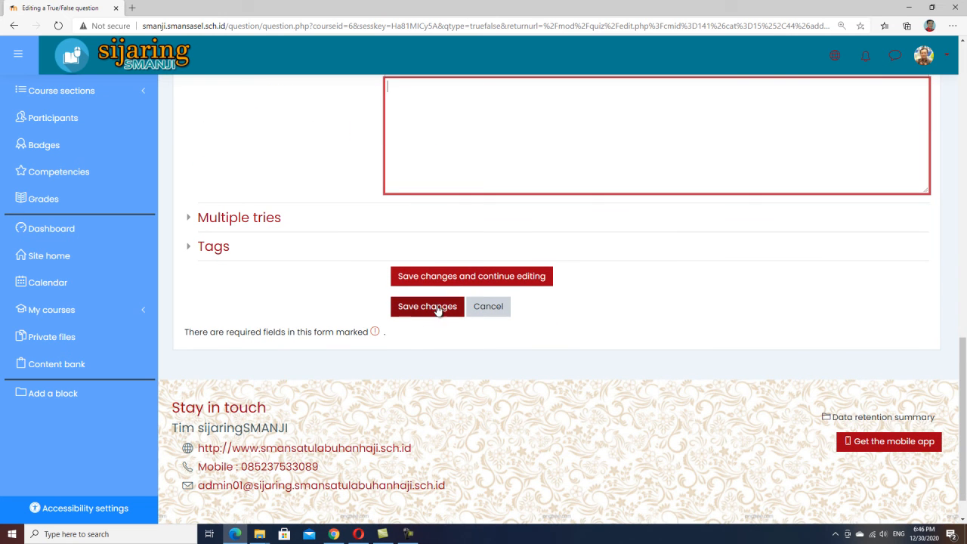
left_click(420, 313)
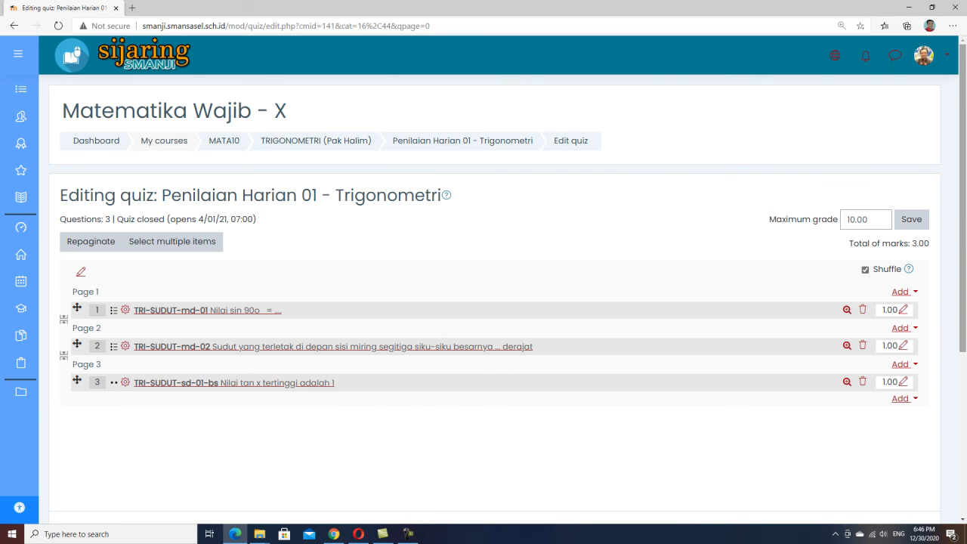
left_click(909, 223)
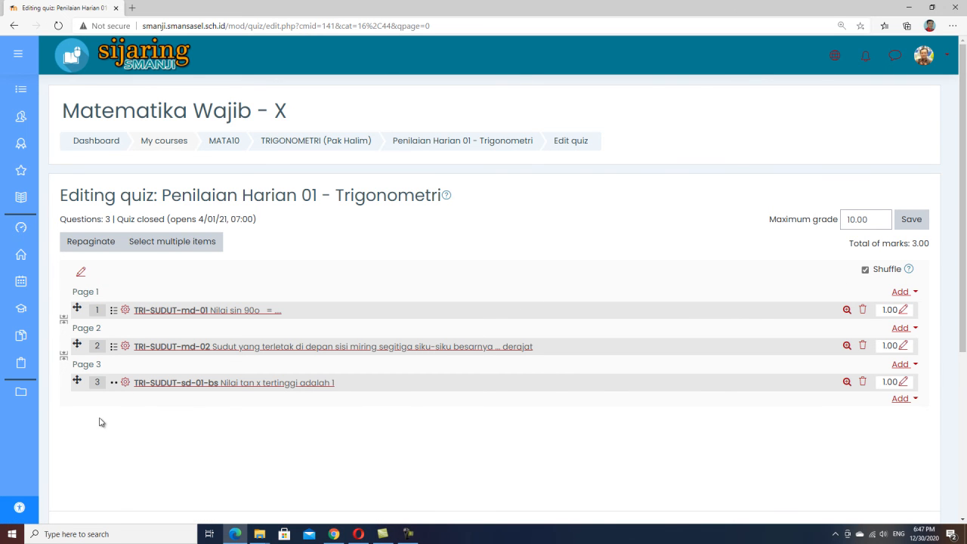